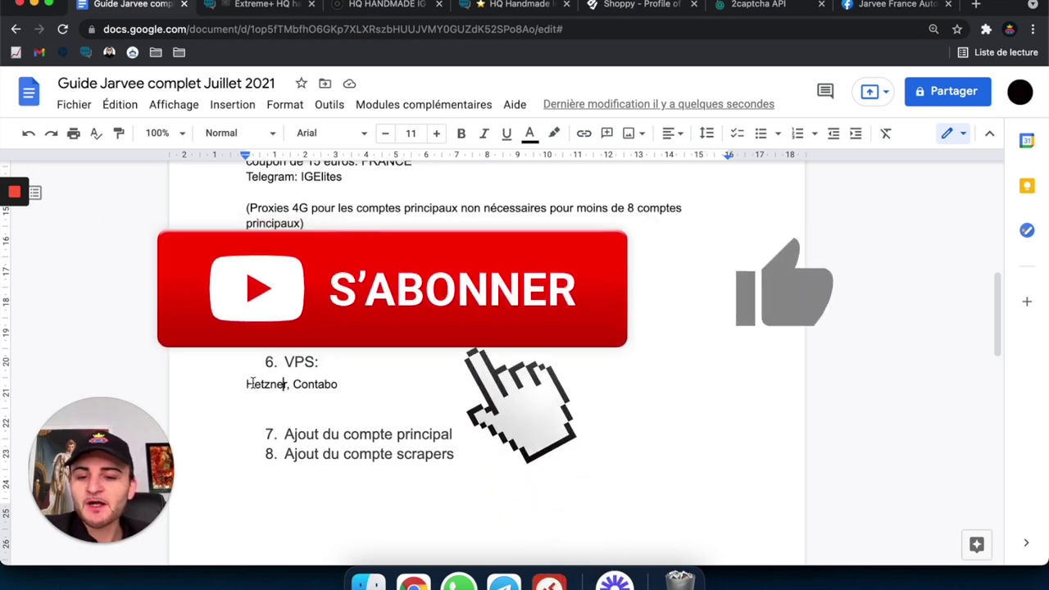
Step: Review the Jarvee guide's sections from Comptes scrapers through VPS, Ajout du compte principal and Ajout du compte scrapers
left_click(254, 383, "shift")
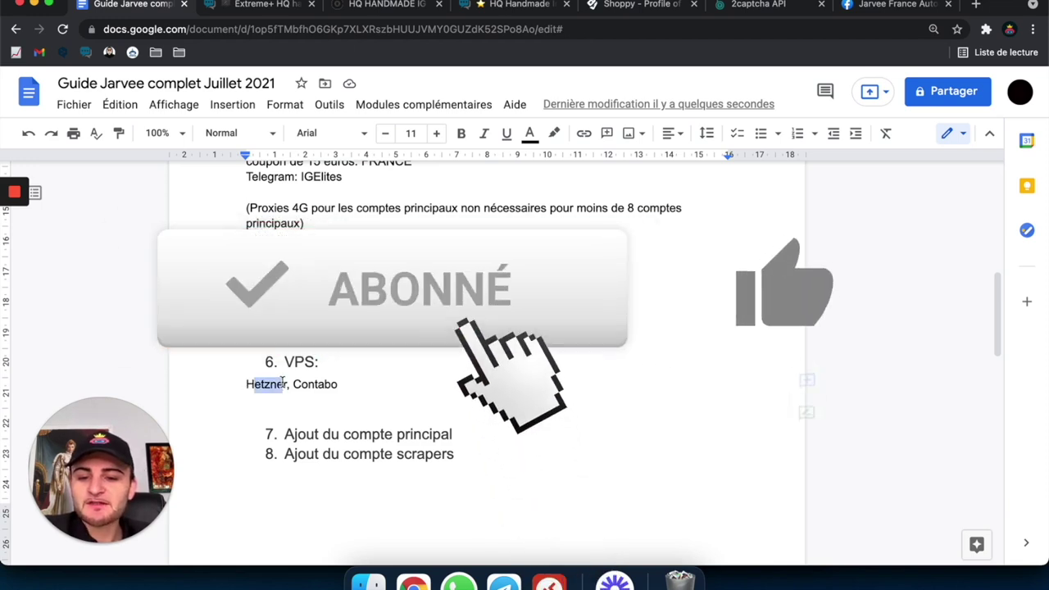
left_click(253, 375)
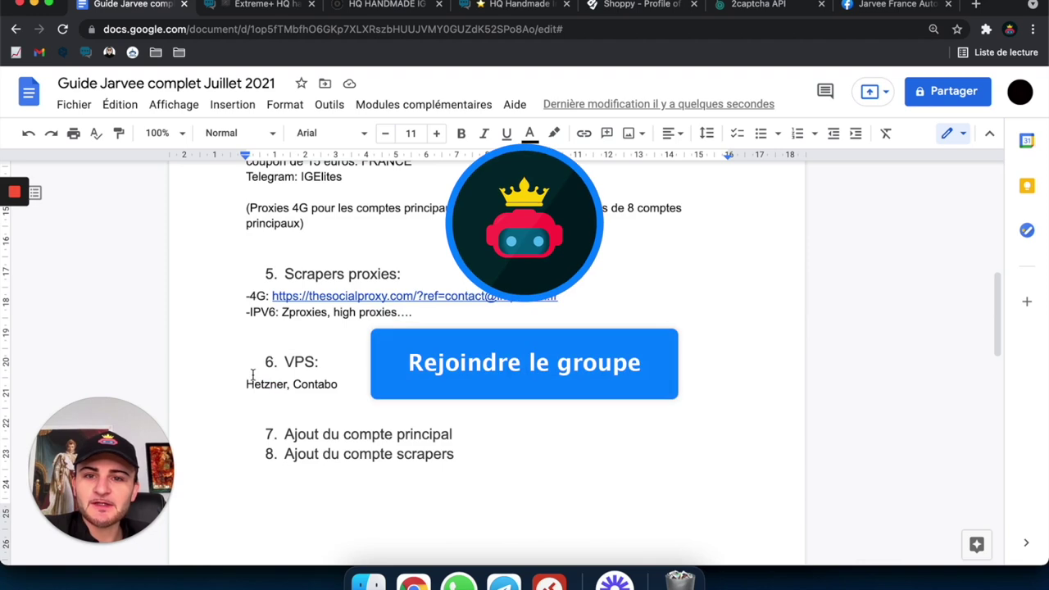
scroll(262, 369, "down", 3)
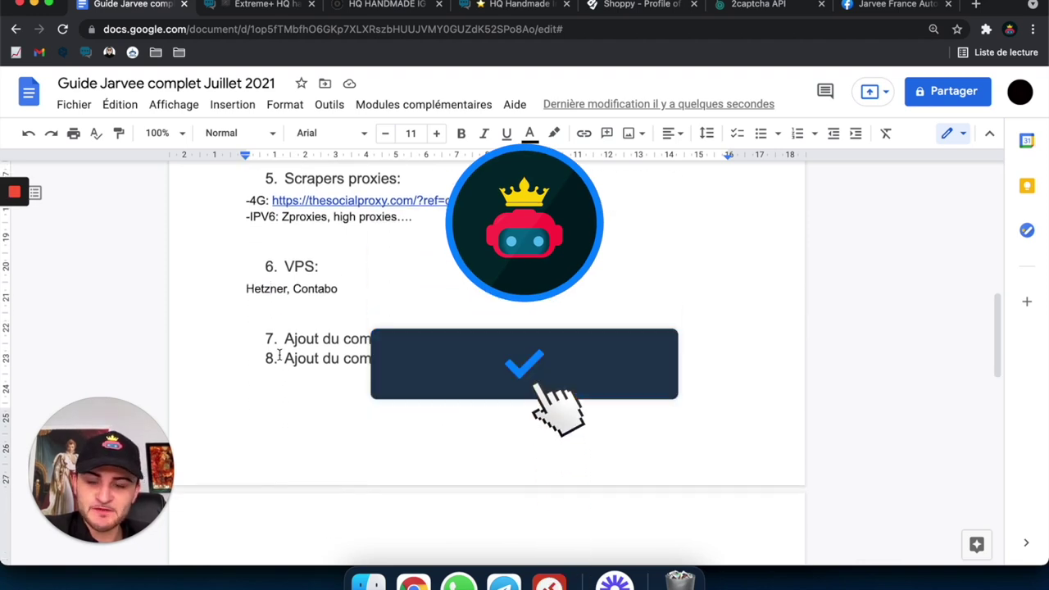
scroll(315, 332, "up", 5)
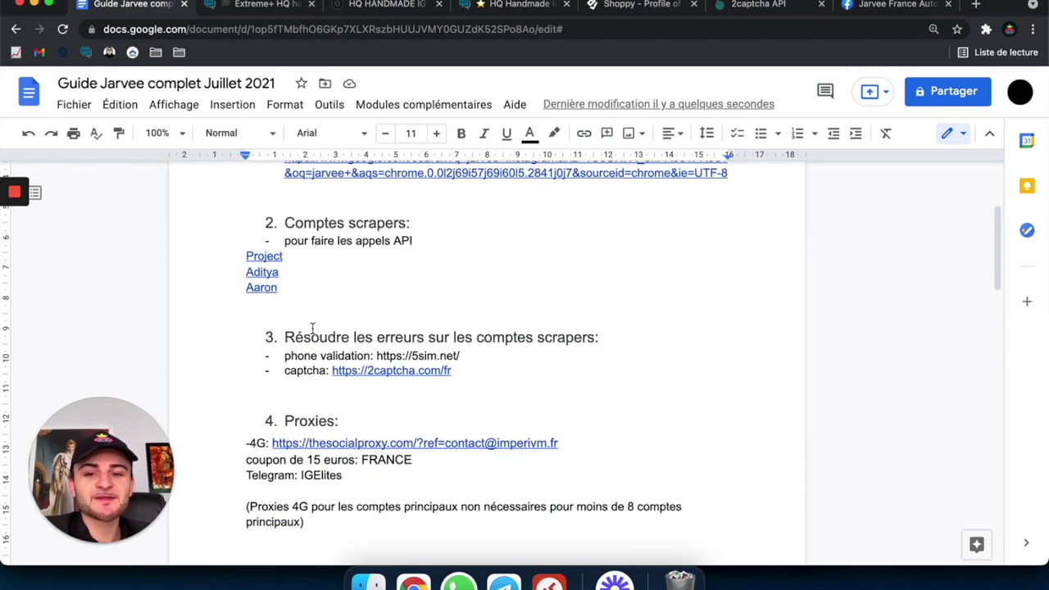
scroll(304, 326, "down", 10)
left_click_drag(285, 317, 464, 316)
scroll(370, 356, "up", 3)
scroll(365, 373, "up", 4)
scroll(361, 386, "down", 4)
left_click(287, 425)
left_click_drag(287, 426, 467, 428)
left_click(450, 423)
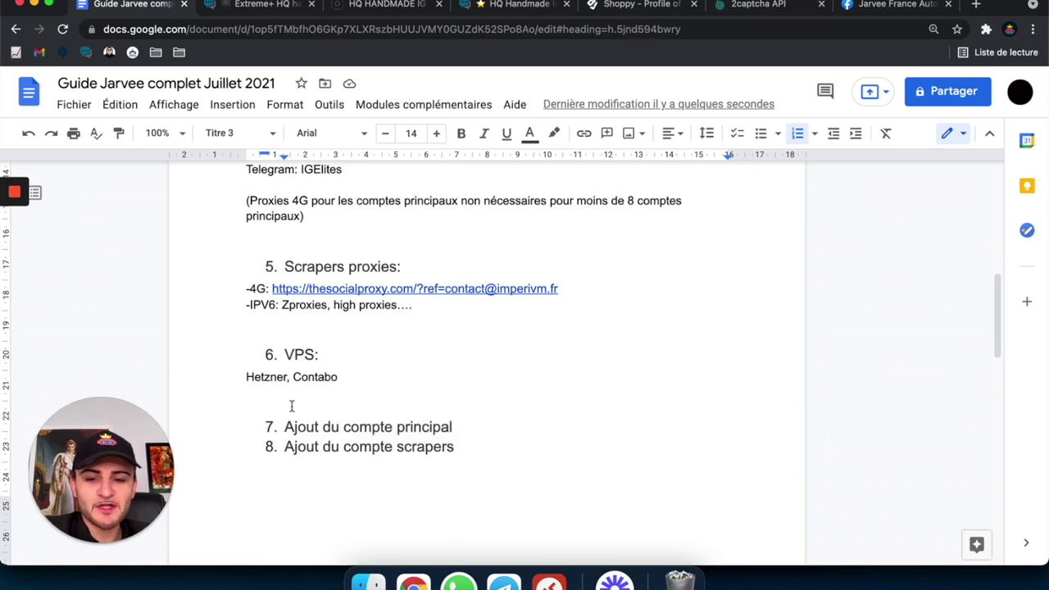
Step: Go back over the guide from its title down to the main and scraper account addition sections
scroll(246, 369, "up", 5)
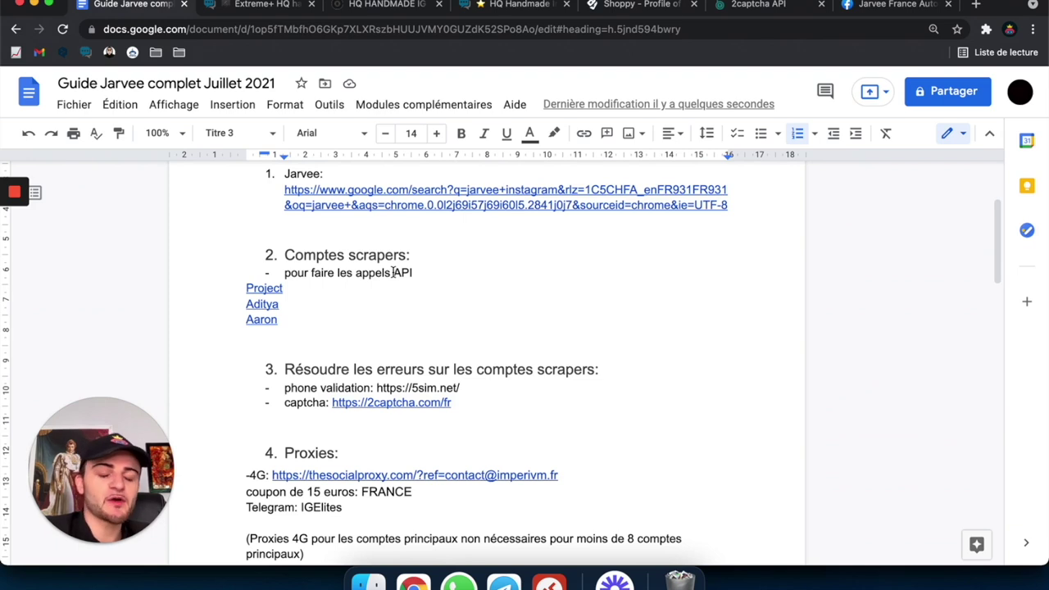
scroll(394, 271, "down", 5)
scroll(382, 340, "up", 2)
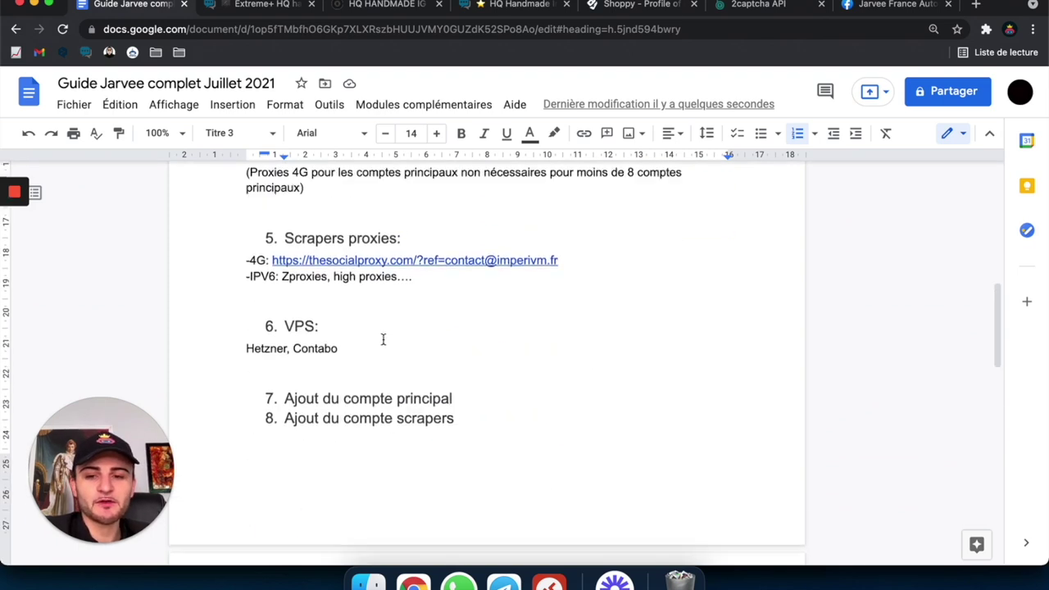
left_click_drag(321, 371, 294, 295)
scroll(304, 320, "up", 15)
left_click(295, 294)
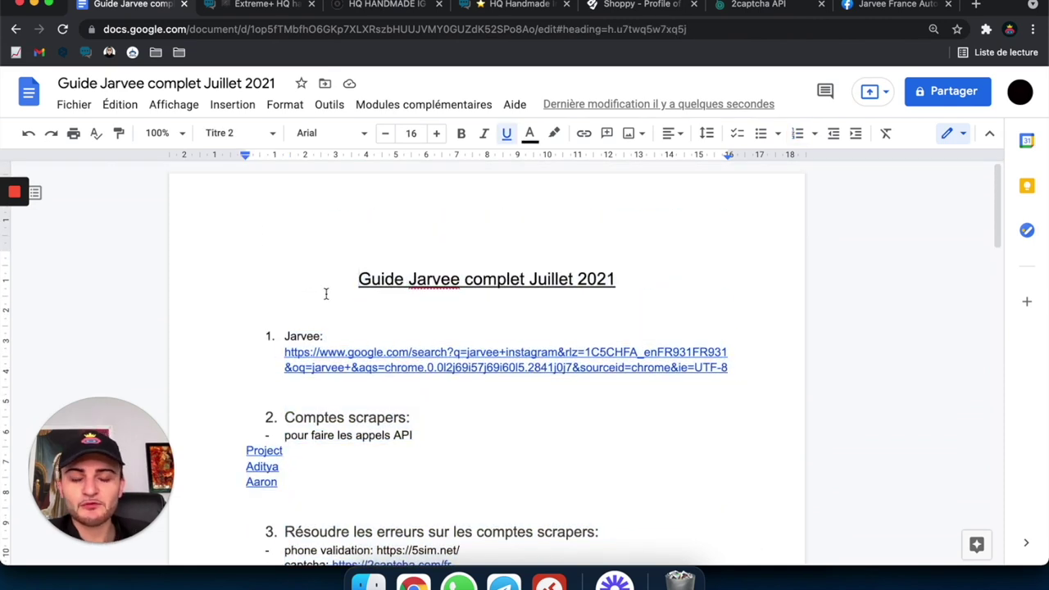
scroll(329, 288, "down", 4)
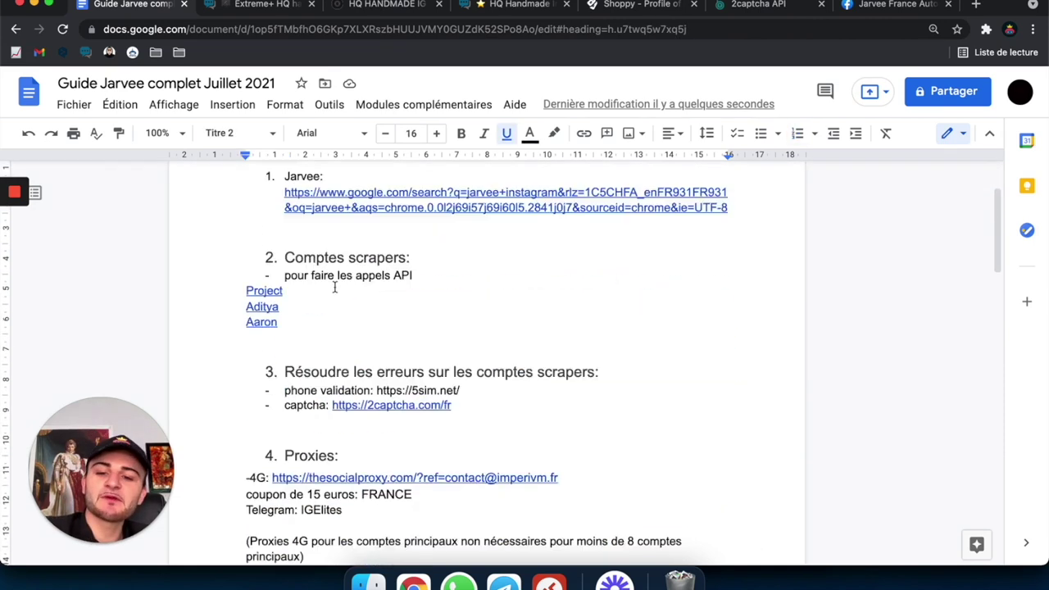
scroll(331, 283, "down", 6)
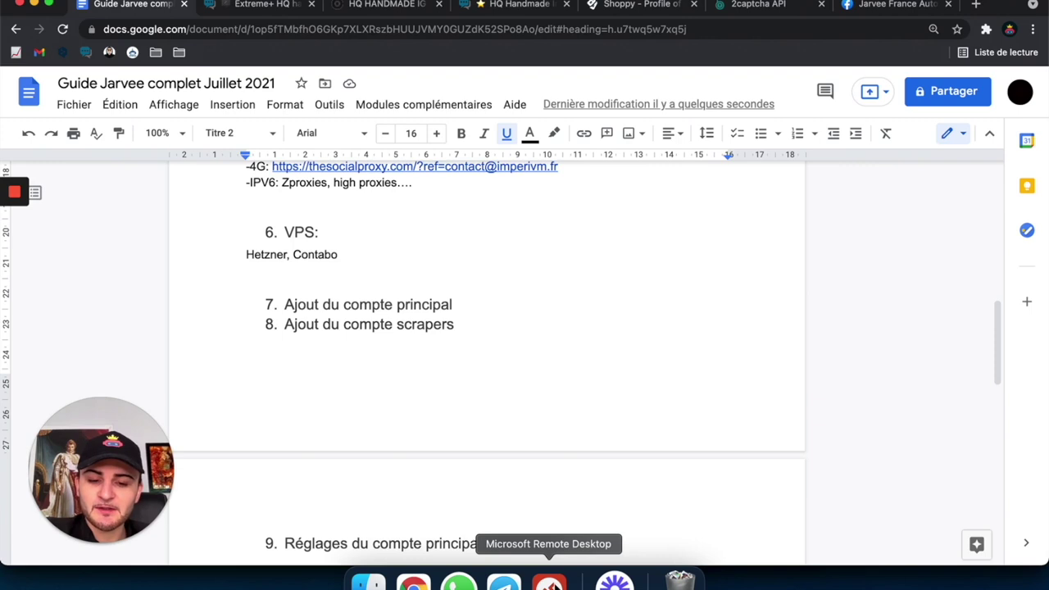
Step: Switch to Jarvee in Microsoft Remote Desktop and add a new Instagram profile
left_click(550, 584)
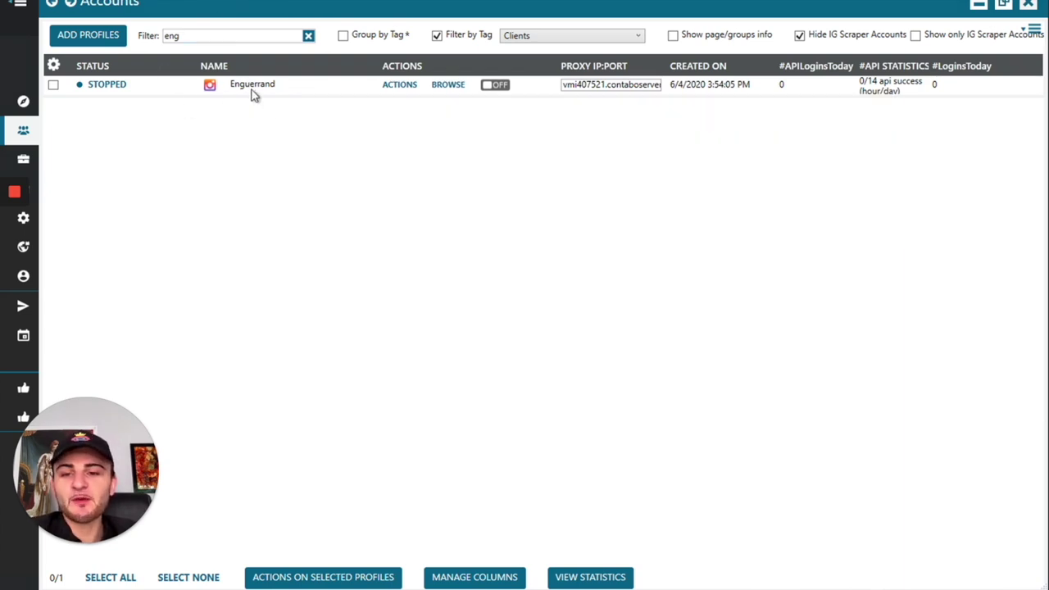
mouse_move(248, 92)
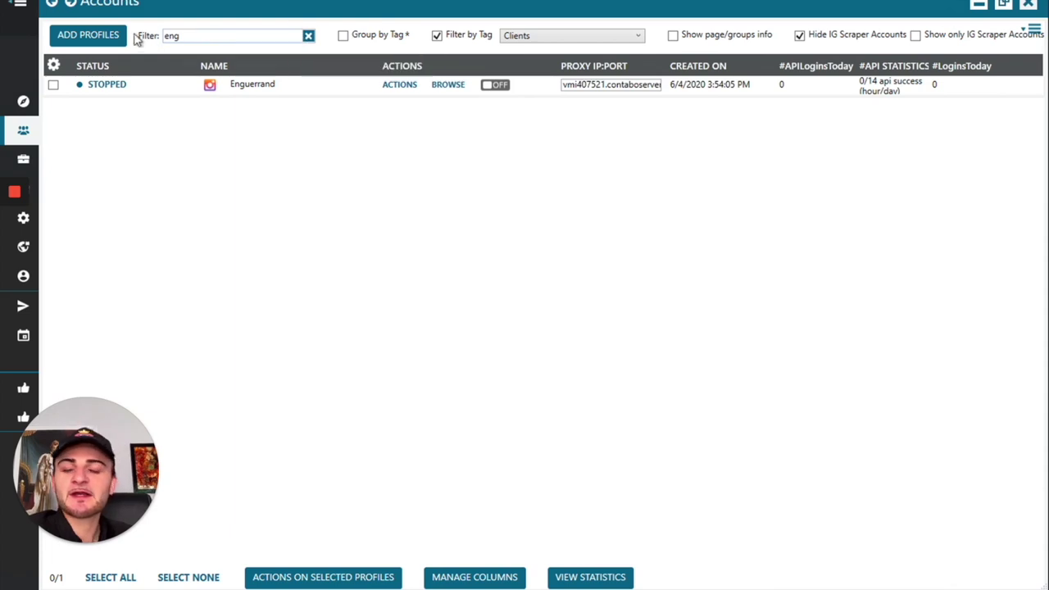
left_click(88, 38)
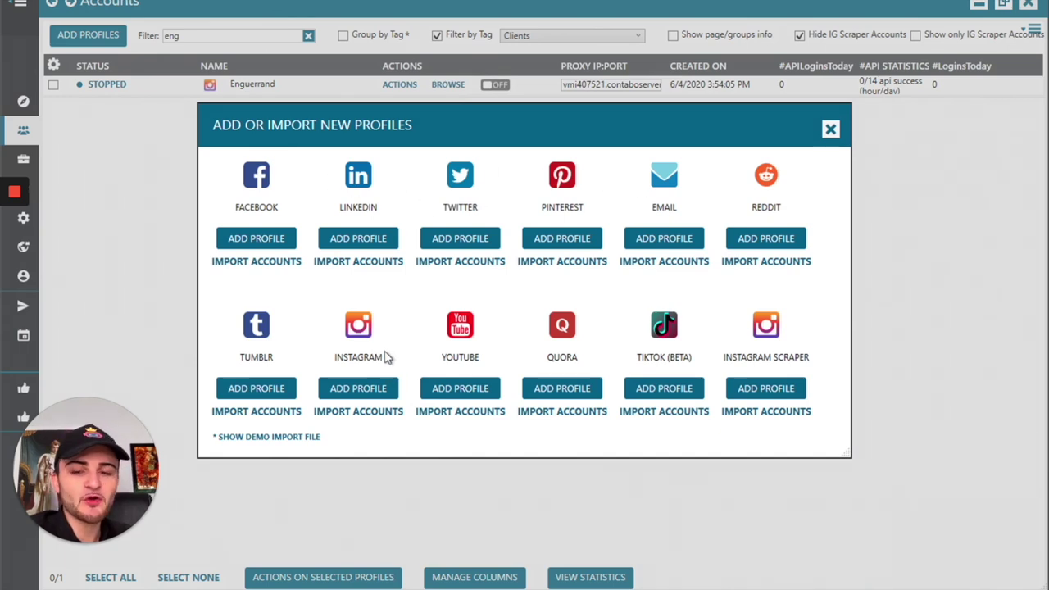
left_click(358, 390)
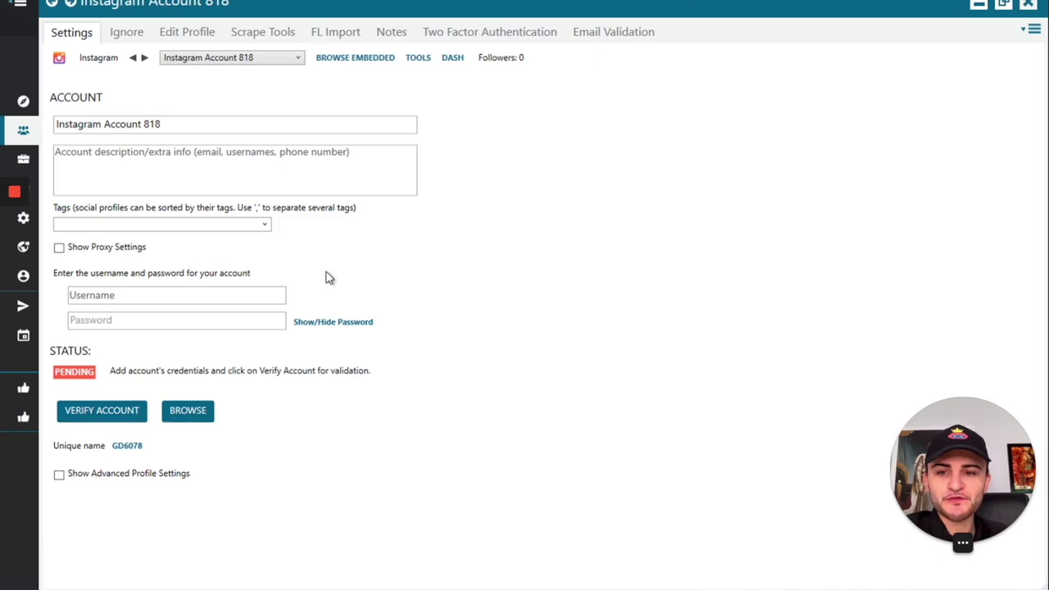
Step: Rename the new Instagram account as "Comptetest video youtube"
left_click_drag(172, 125, 42, 133)
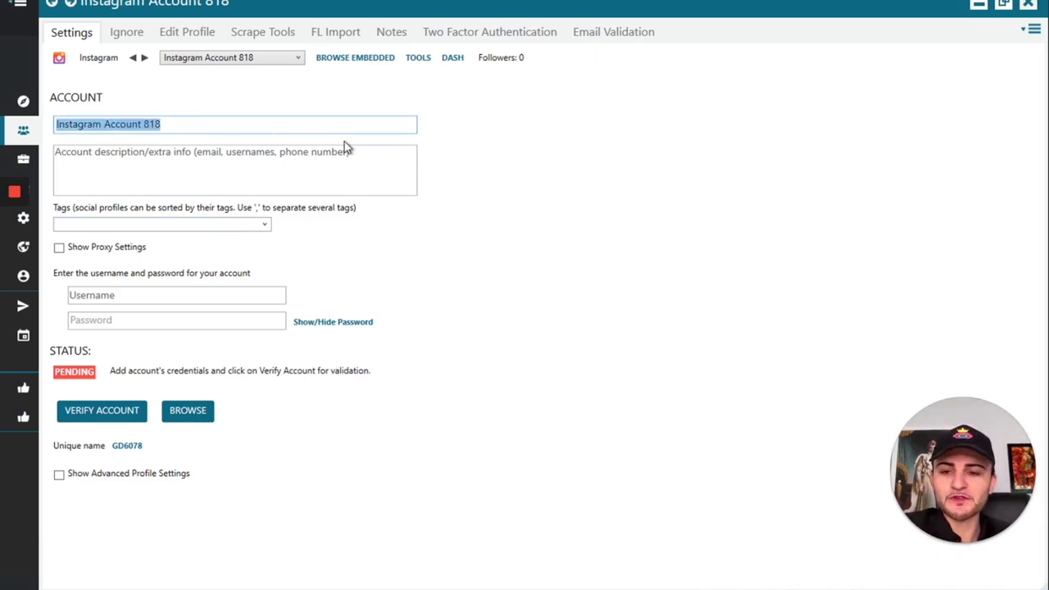
type("Compte et")
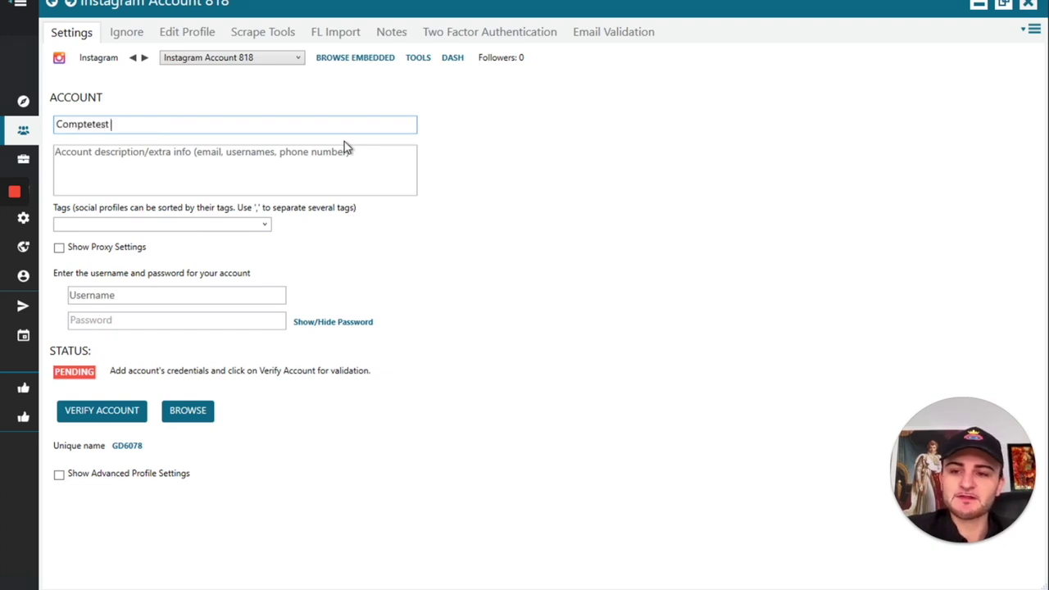
type(" video youtube")
left_click(496, 128)
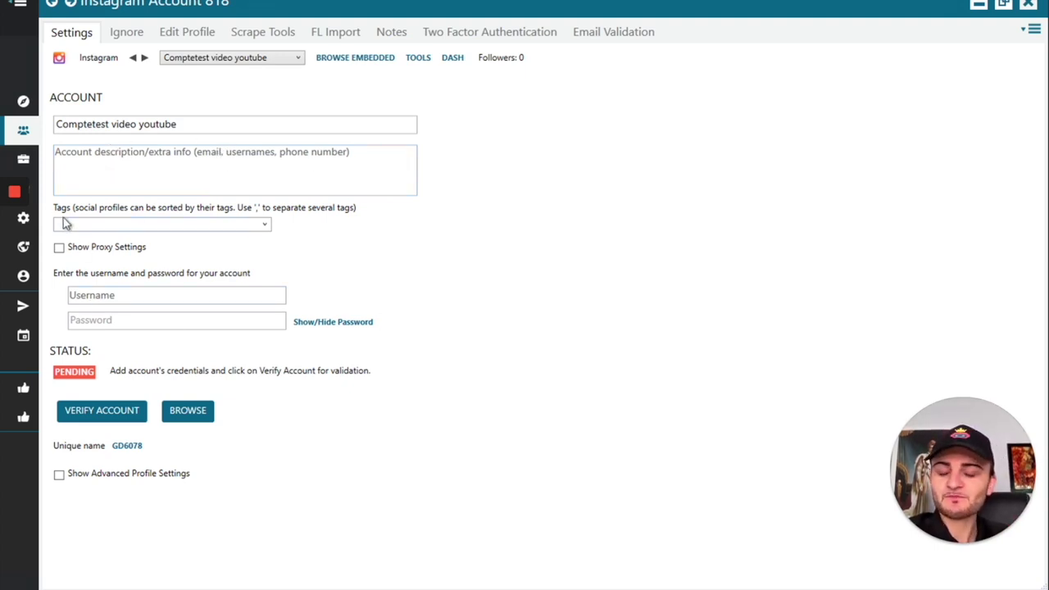
Step: Assign the existing Clients tag to the new Instagram account
left_click(265, 225)
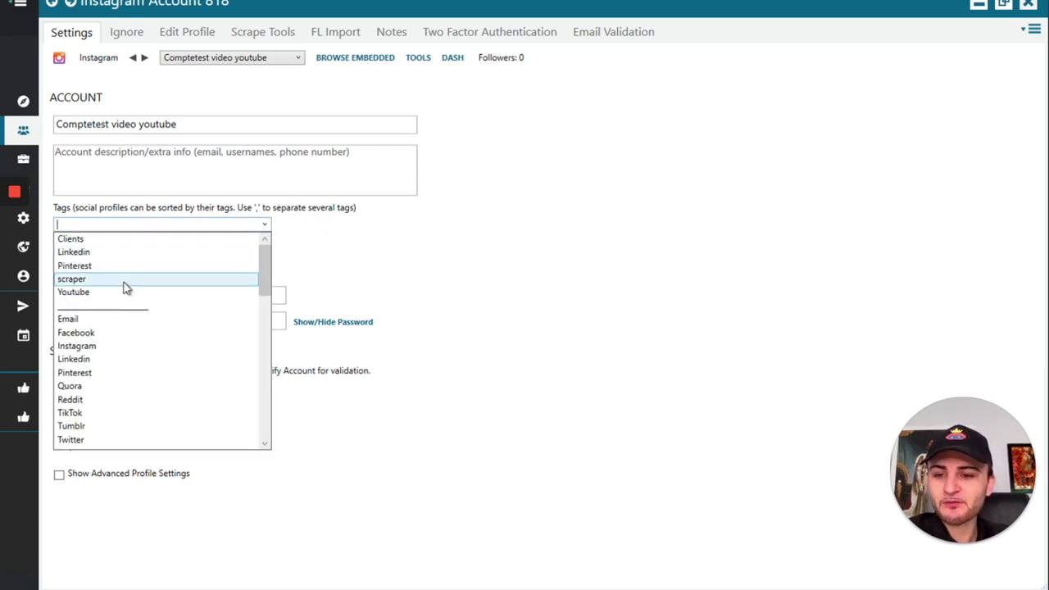
left_click(72, 238)
left_click(60, 227)
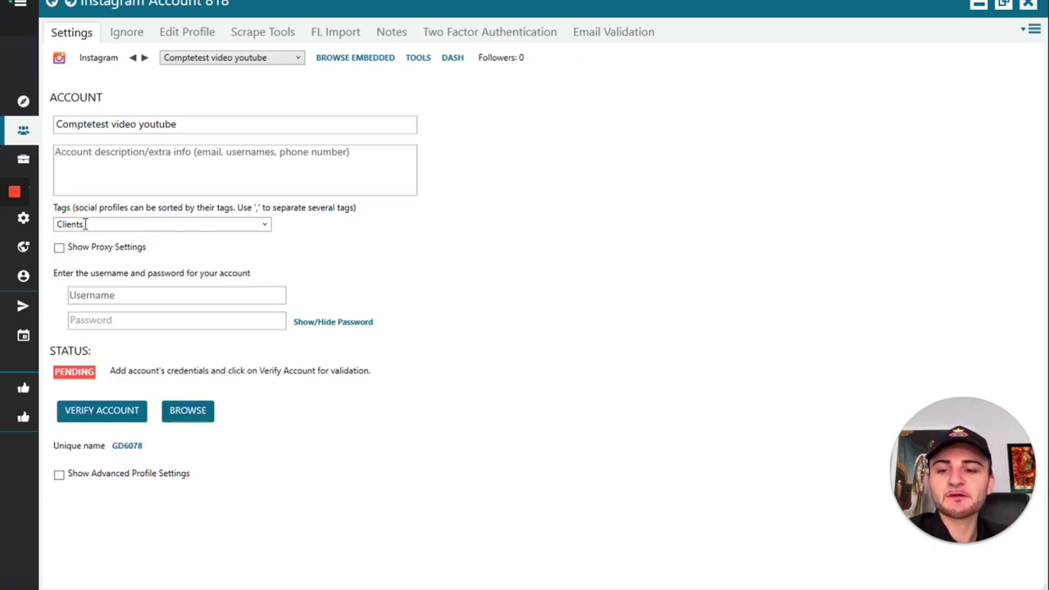
Step: Show the new account's proxy settings to examine the proxy address, username and password fields
left_click(76, 247)
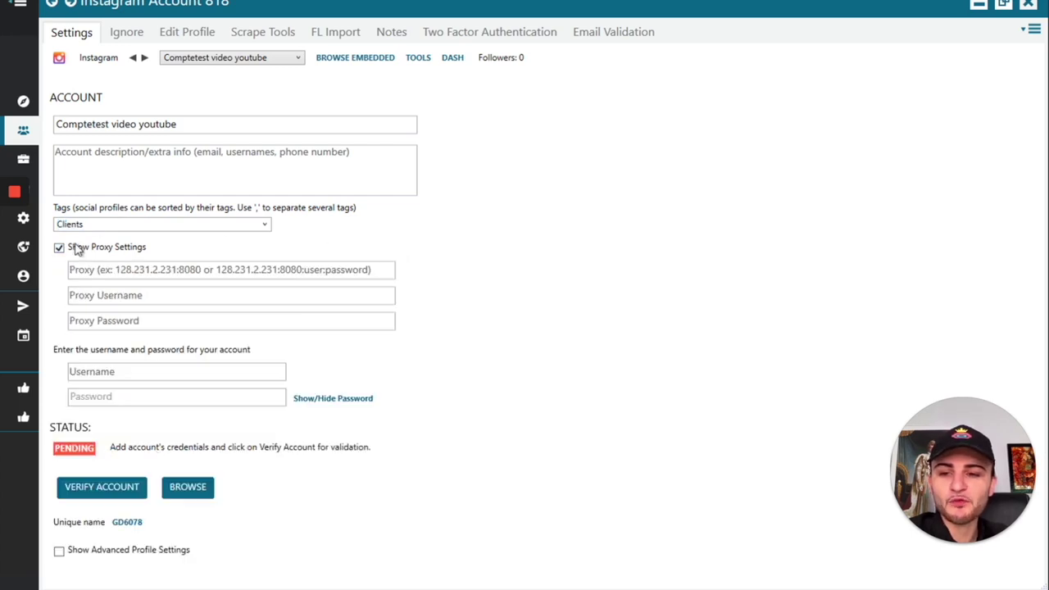
left_click(76, 248)
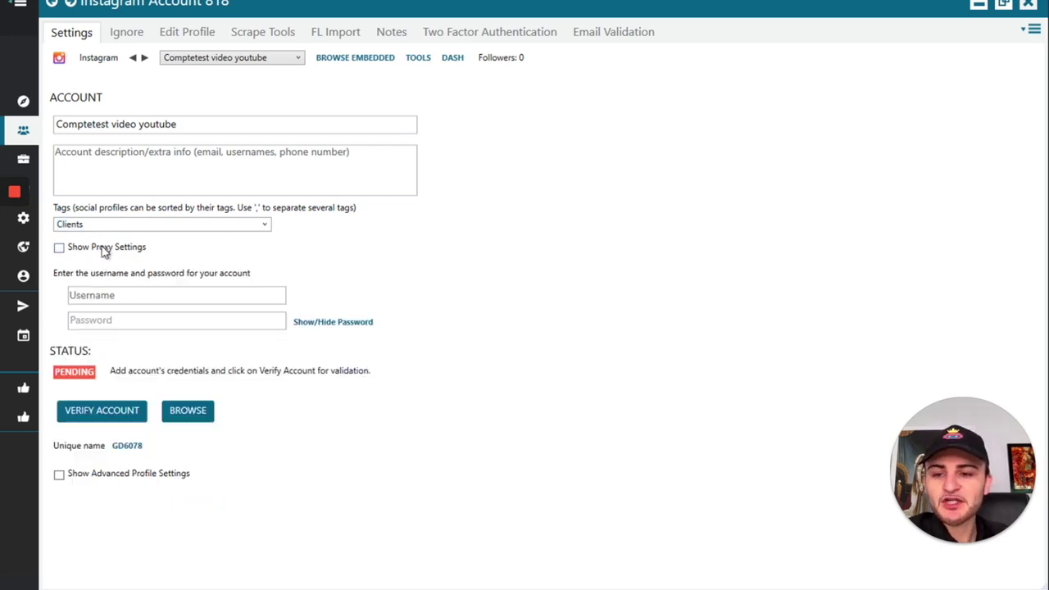
left_click(104, 250)
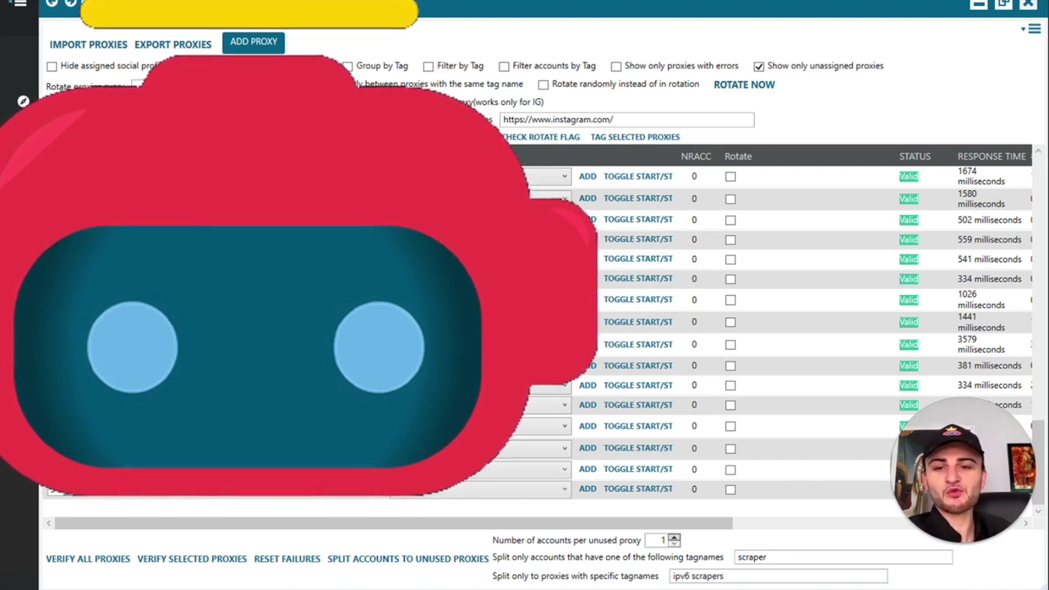
Step: Add a new blank entry in the proxy manager and assign the Comptetest video youtube account to it
left_click(247, 43)
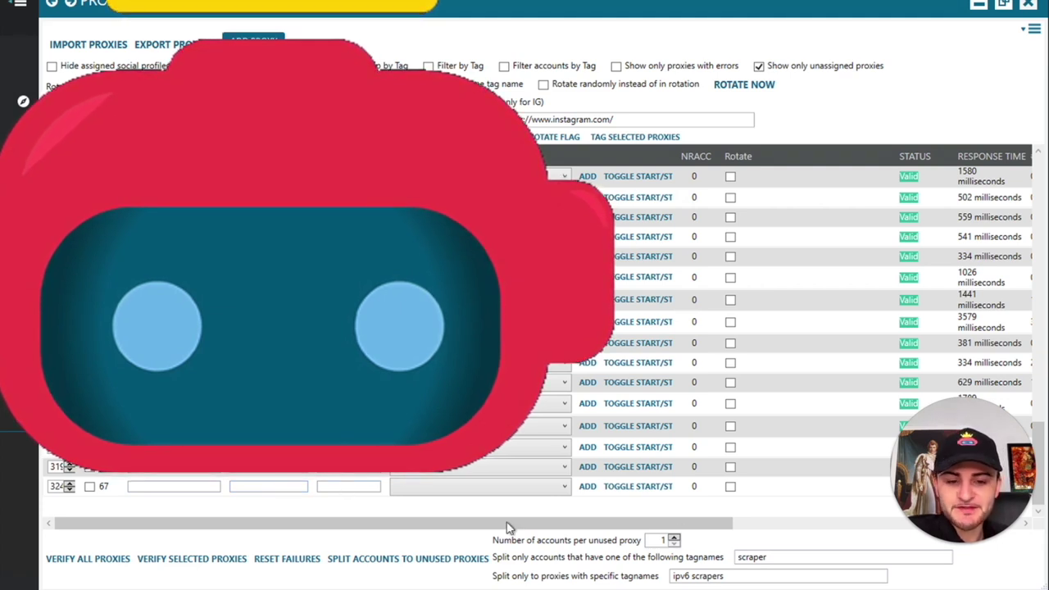
left_click(547, 490)
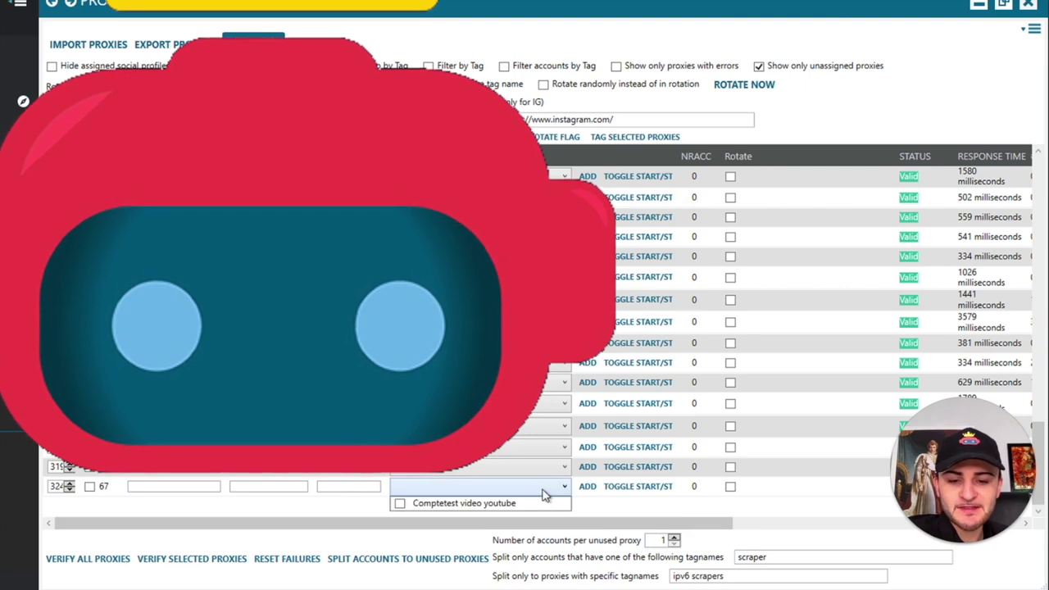
left_click(407, 505)
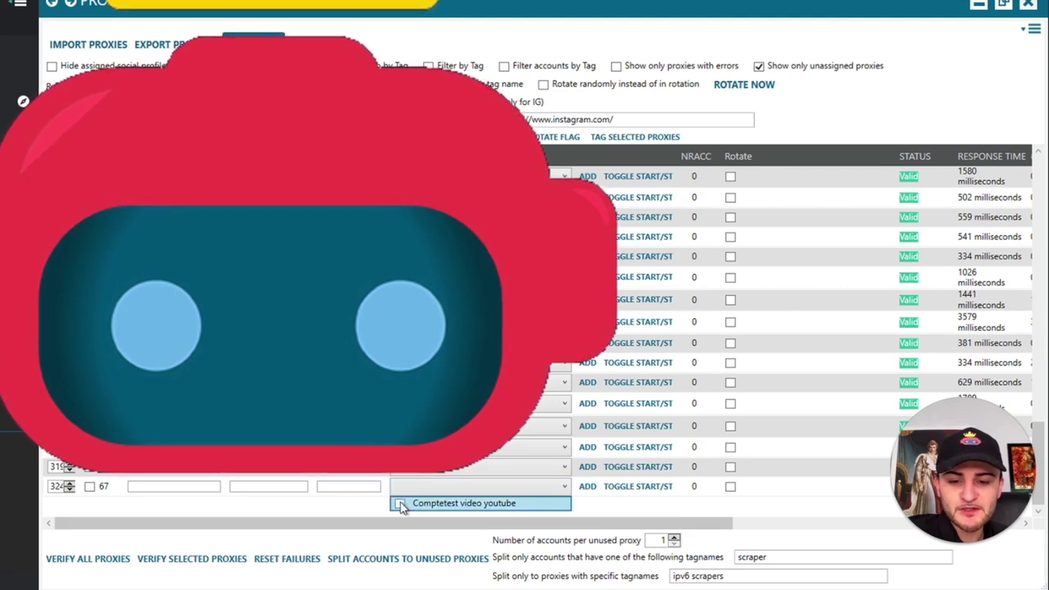
left_click(586, 490)
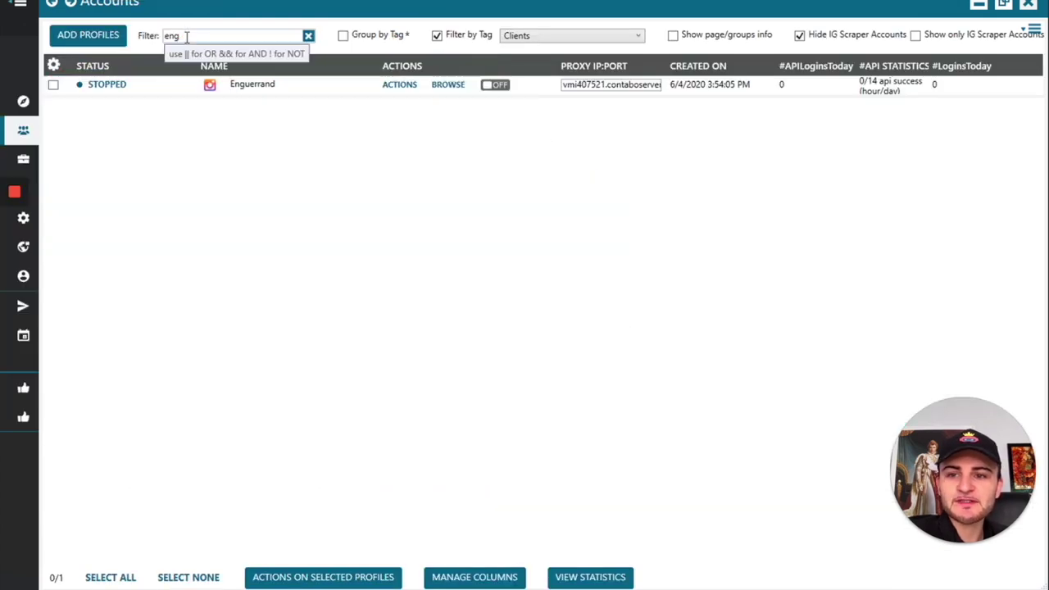
Step: Filter the accounts list by "comptetest" and open the Comptetest video youtube account's settings
type("comptetest")
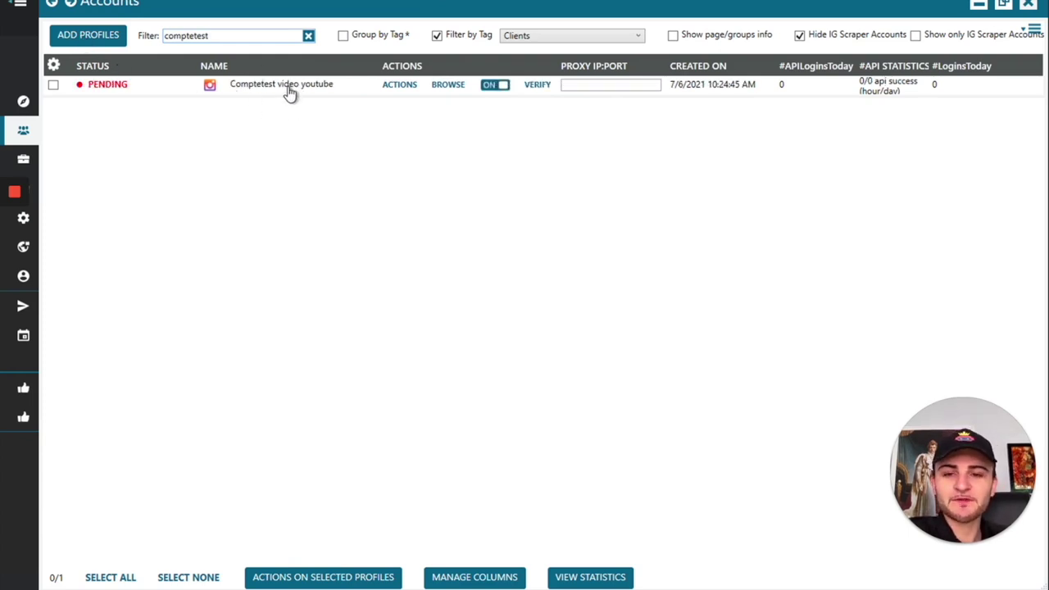
double_click(287, 84)
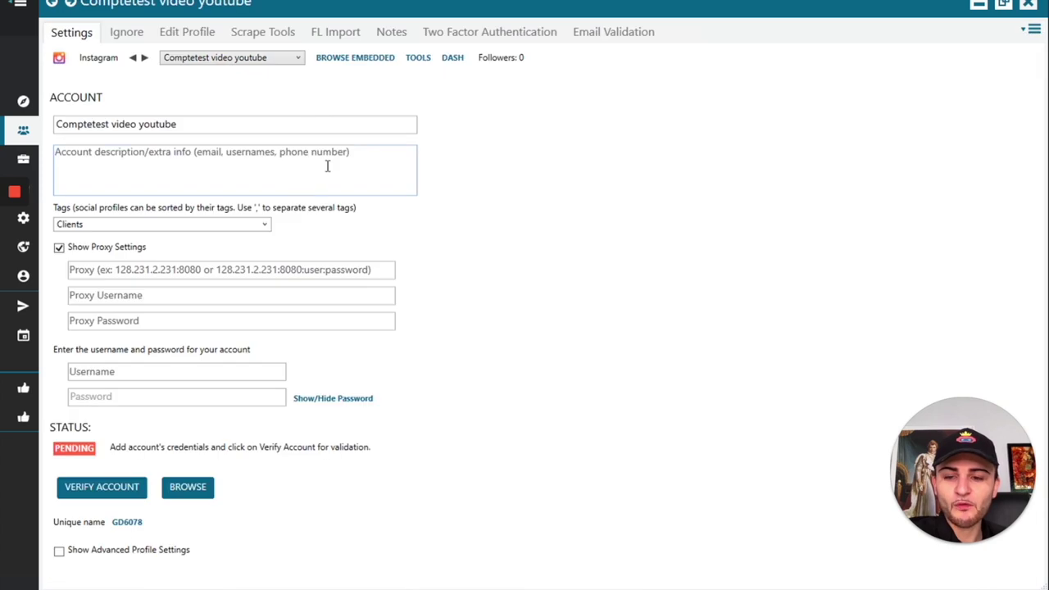
Step: Hide the account's proxy settings and show its advanced profile settings to view the general options
left_click(95, 247)
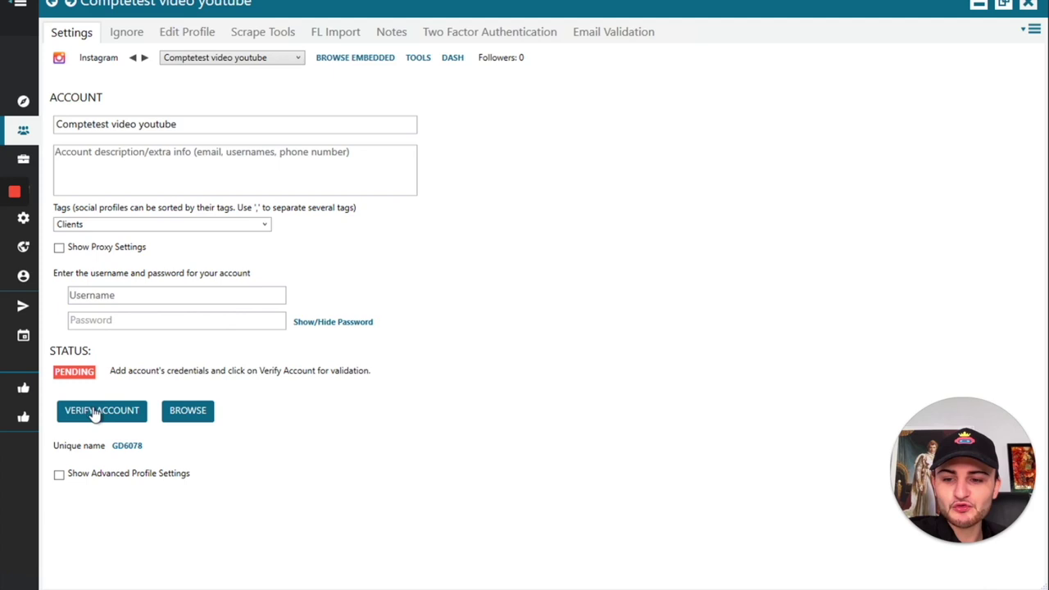
left_click(119, 476)
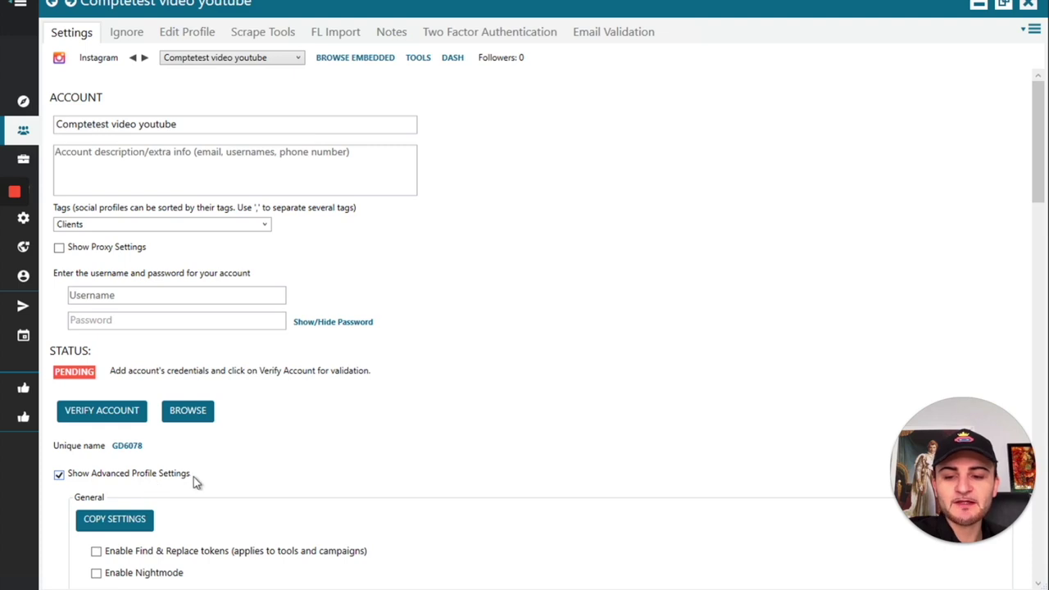
left_click_drag(1039, 125, 1042, 181)
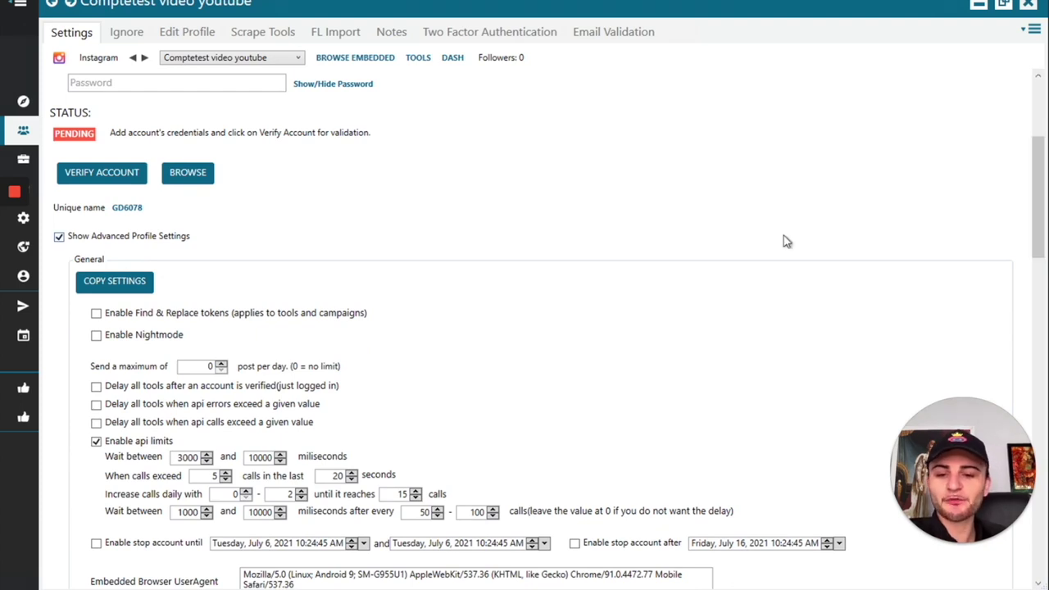
Step: Filter the accounts list by "eng", open the matching client account and examine its advanced delay and API limit settings
left_click(24, 134)
left_click_drag(216, 35, 119, 35)
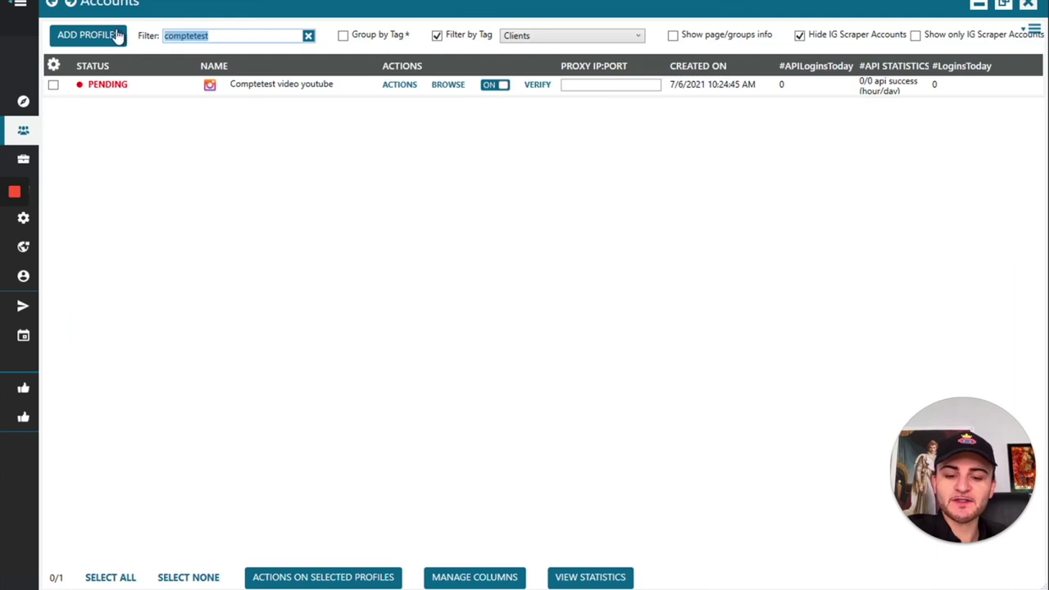
type("eng")
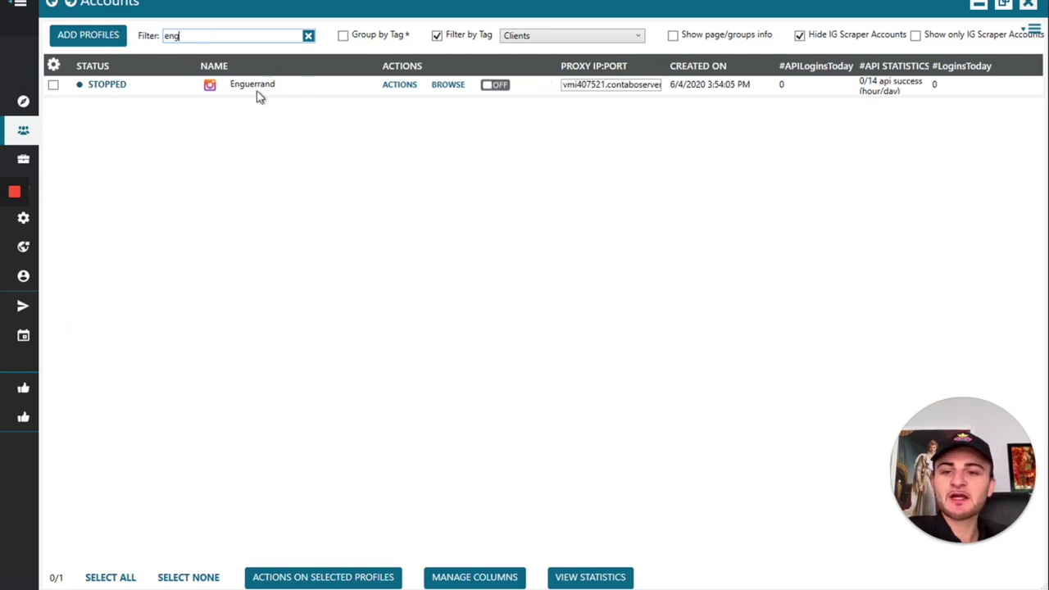
double_click(258, 85)
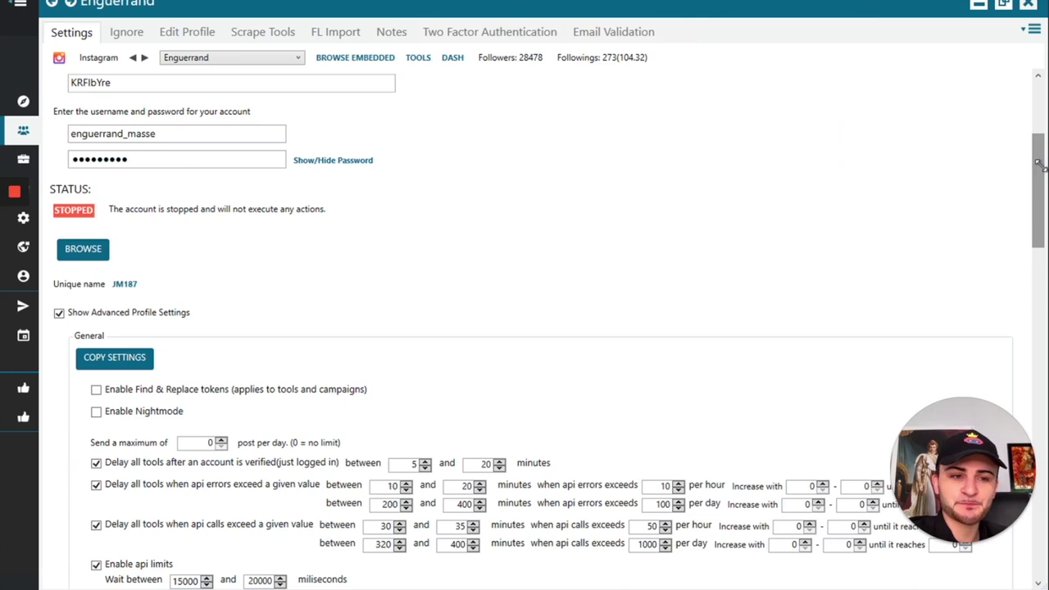
left_click_drag(1038, 164, 1036, 229)
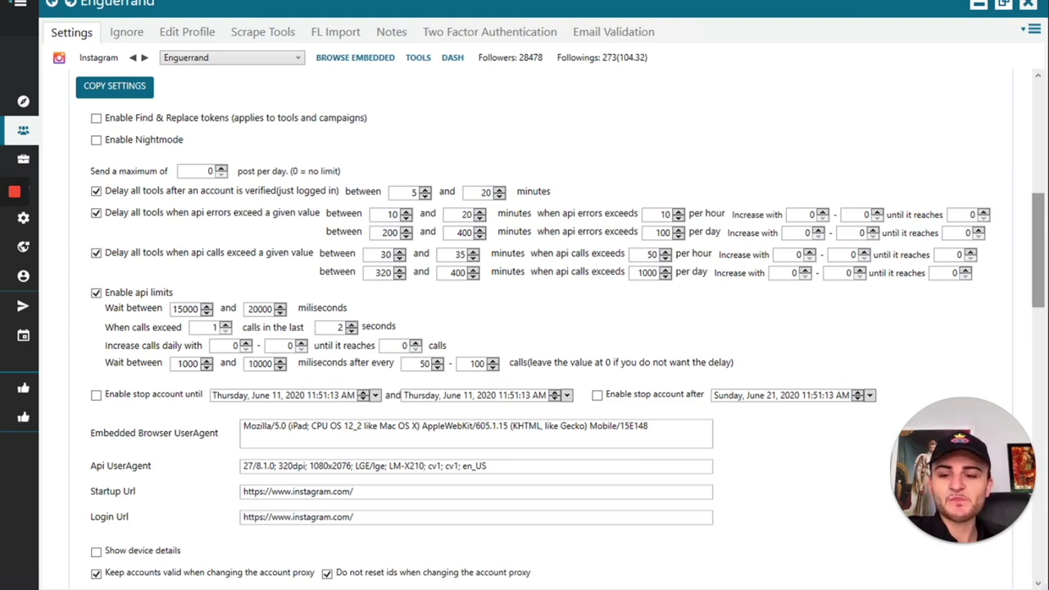
Step: Examine the client account's embedded browser, API relogin, API emulation and synchronization options in its advanced profile settings
left_click_drag(1037, 215, 1036, 325)
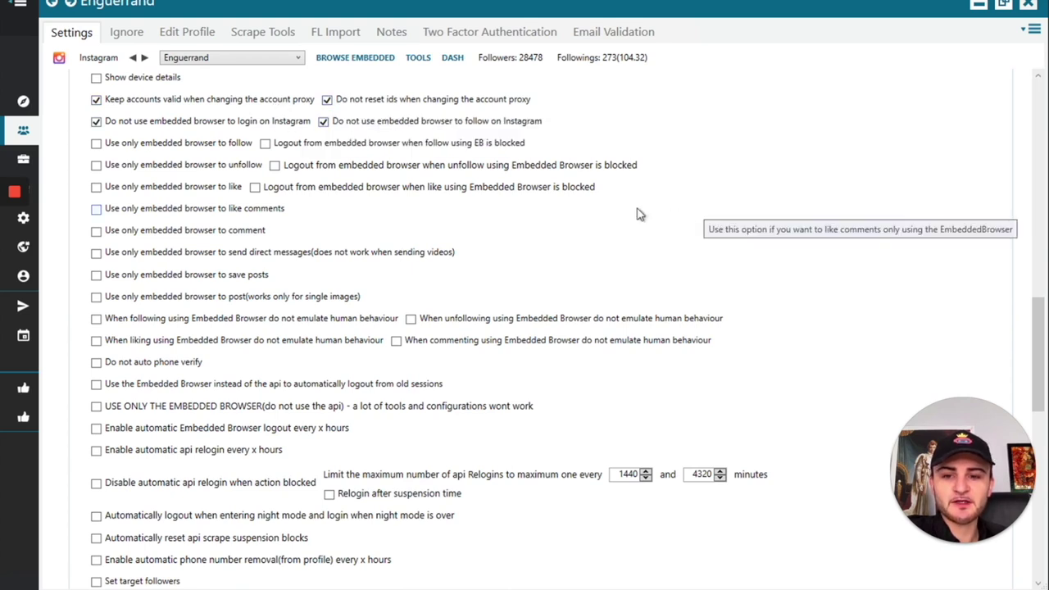
left_click_drag(1043, 348, 1043, 428)
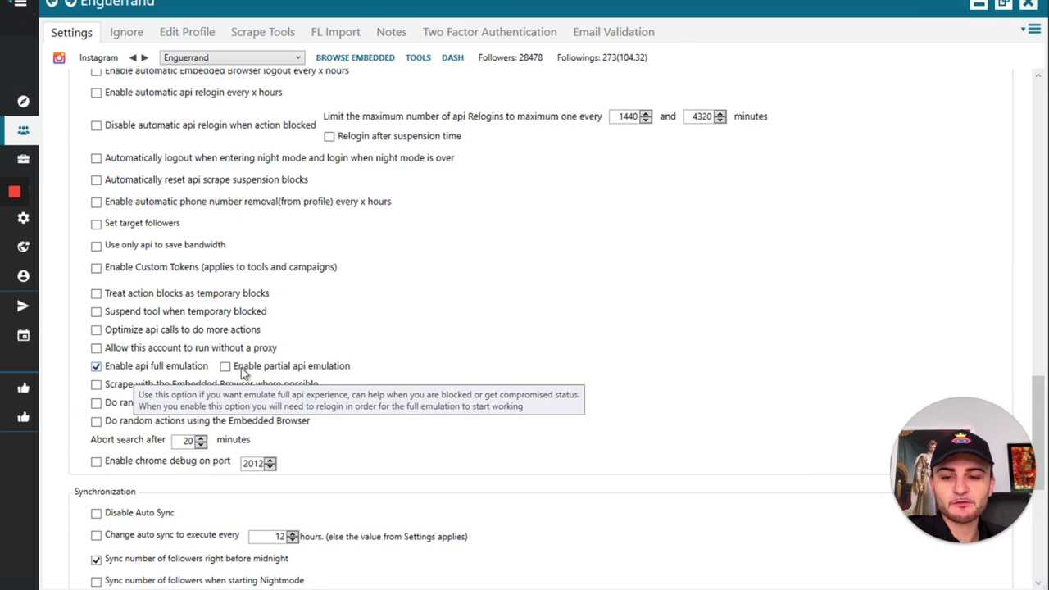
scroll(554, 361, "down", 4)
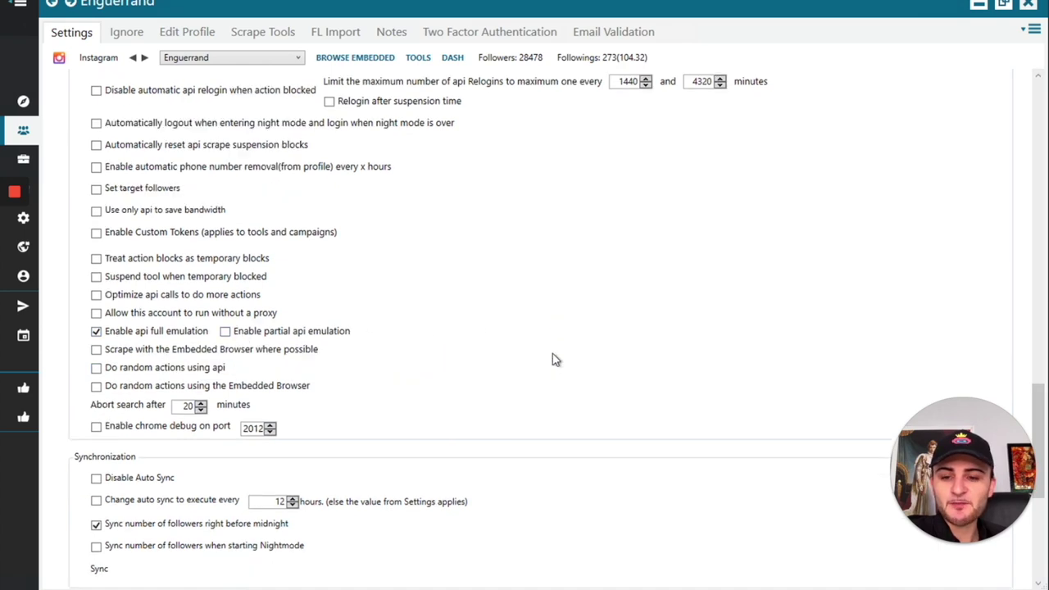
scroll(552, 382, "up", 6)
scroll(552, 382, "up", 3)
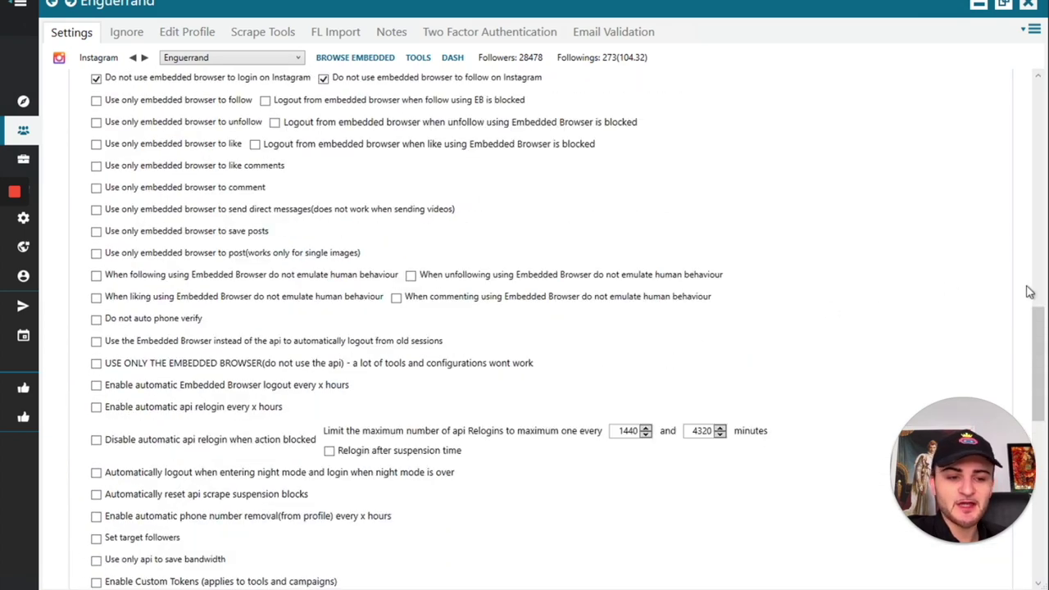
left_click_drag(1043, 324, 1038, 98)
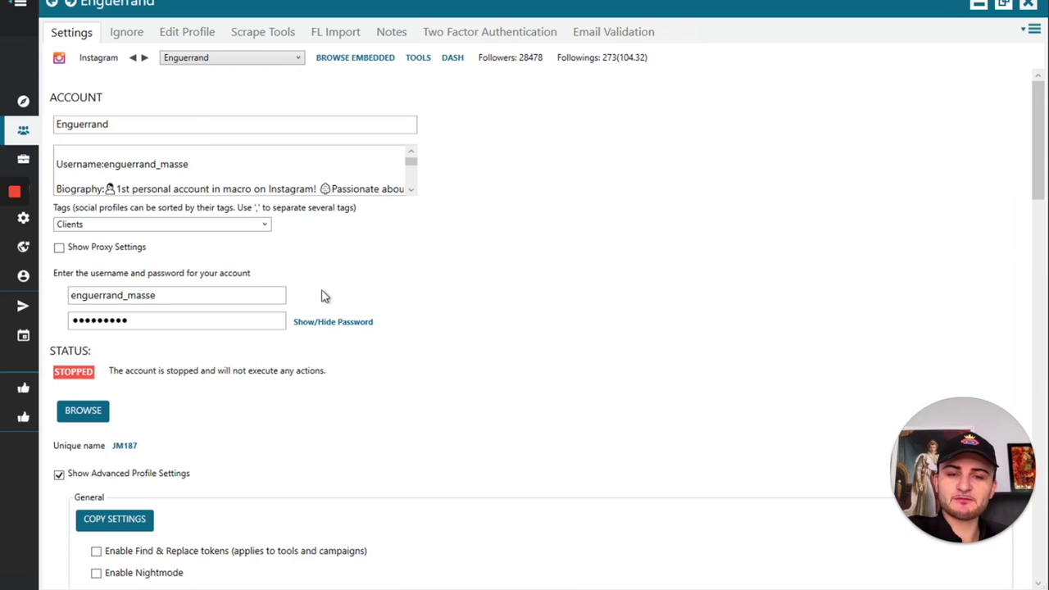
Step: Filter the accounts list by "video" and open the tools of the Comptetest video youtube account
left_click(23, 132)
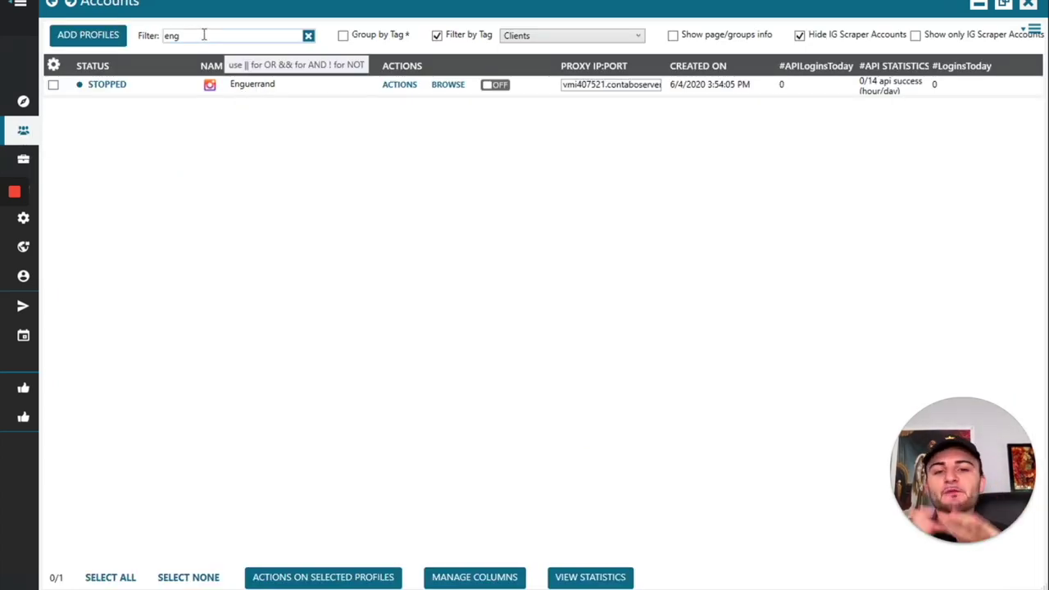
key("ctrl+a")
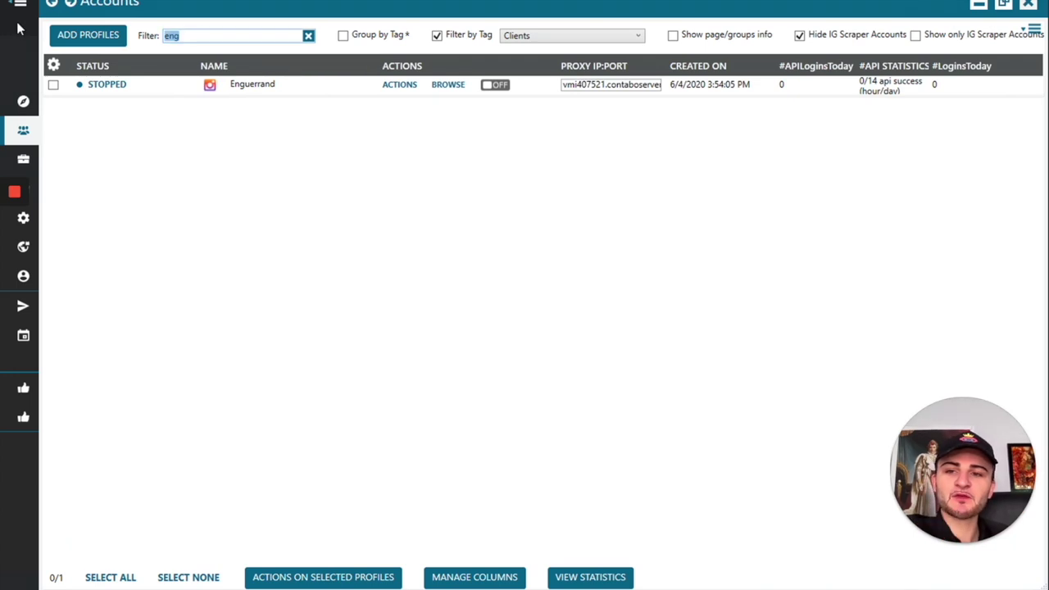
type("video")
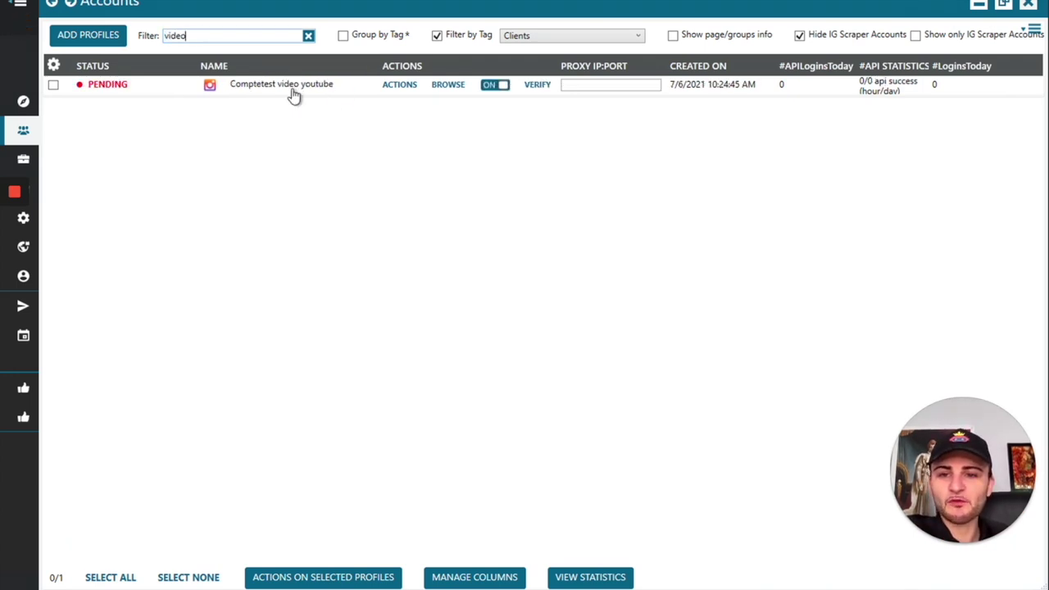
double_click(292, 85)
left_click(418, 57)
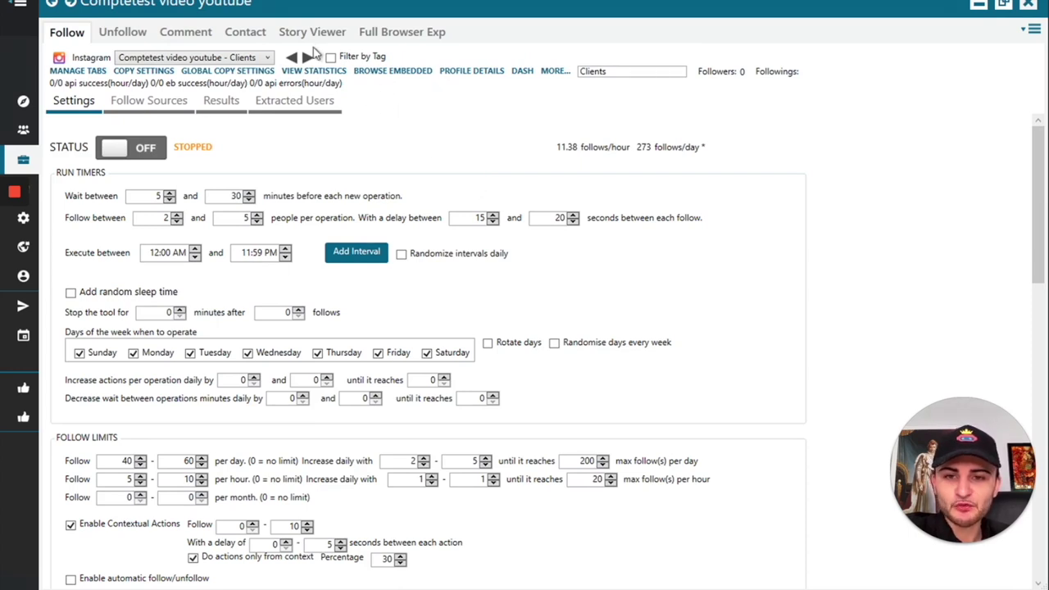
Step: Filter the accounts list by "eng" and open the matching client account's Follow tool settings
left_click(23, 129)
double_click(189, 34)
type("eng")
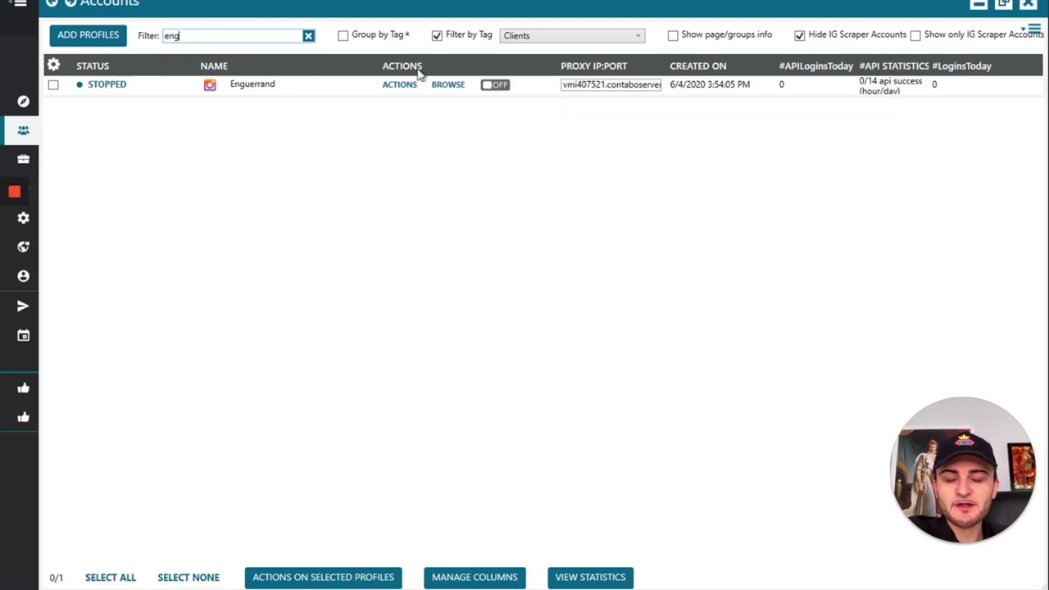
left_click(399, 84)
left_click(419, 59)
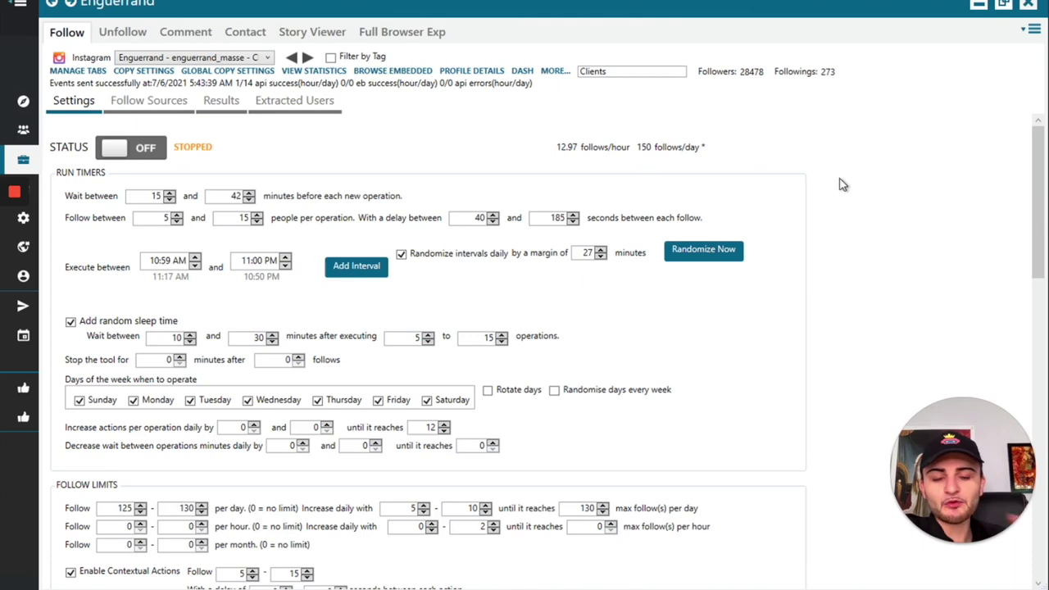
Step: Set the client account's daily follow limit to between 25 and 35 follows
double_click(128, 508)
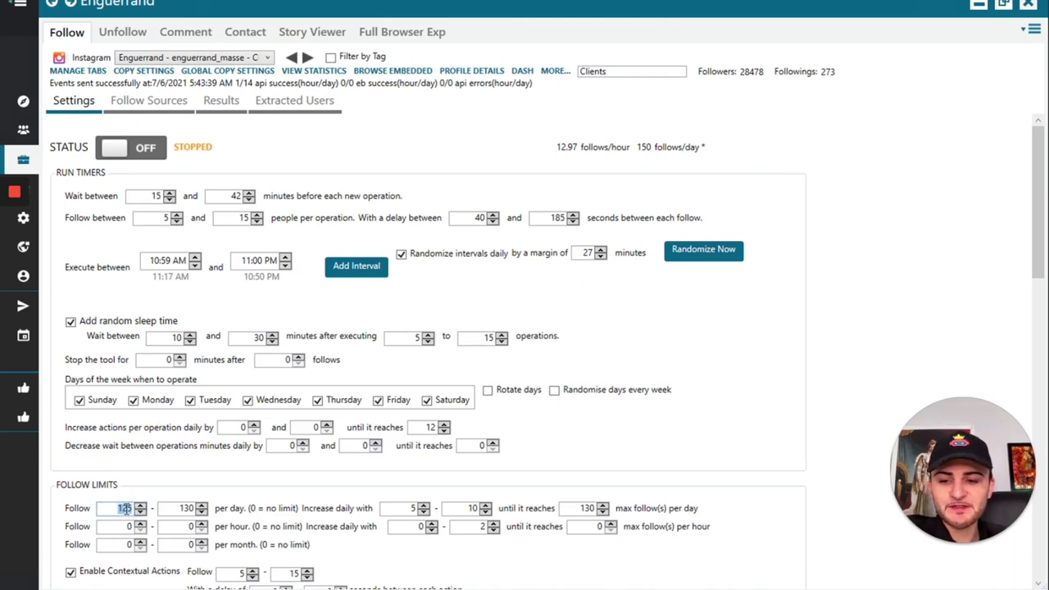
type("25")
double_click(187, 508)
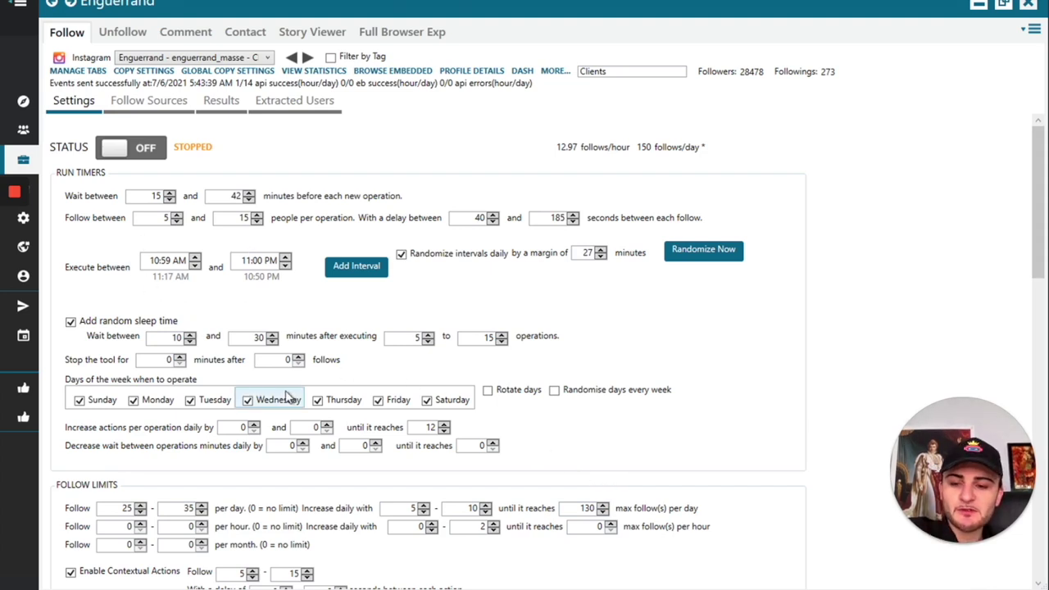
Step: Examine the Follow tool's limits, user filters and after-follow actions, briefly expanding the options for liking a user's latest posts
scroll(434, 368, "down", 3)
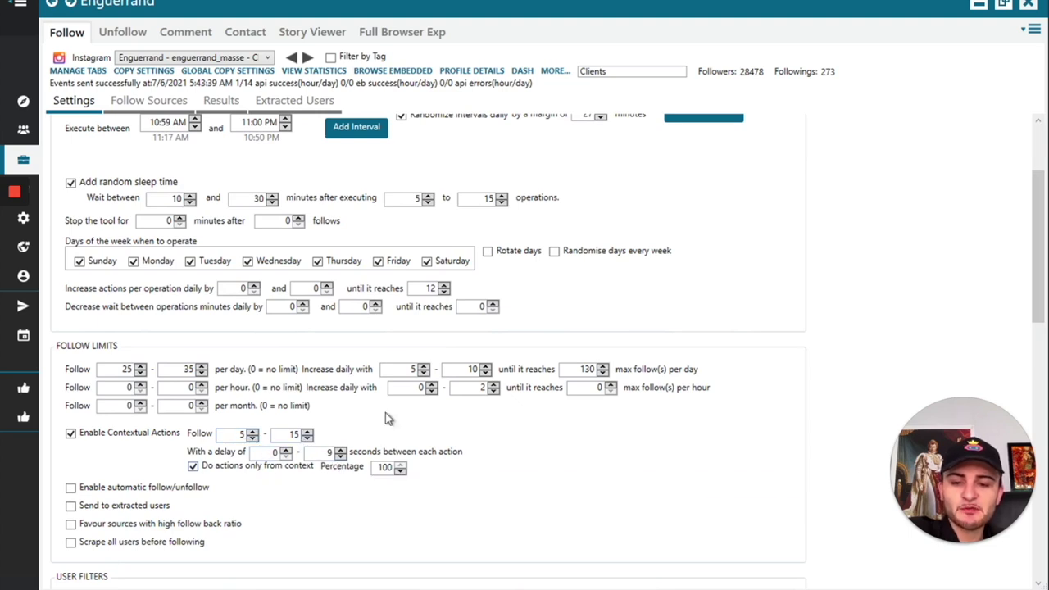
left_click_drag(1038, 284, 1030, 347)
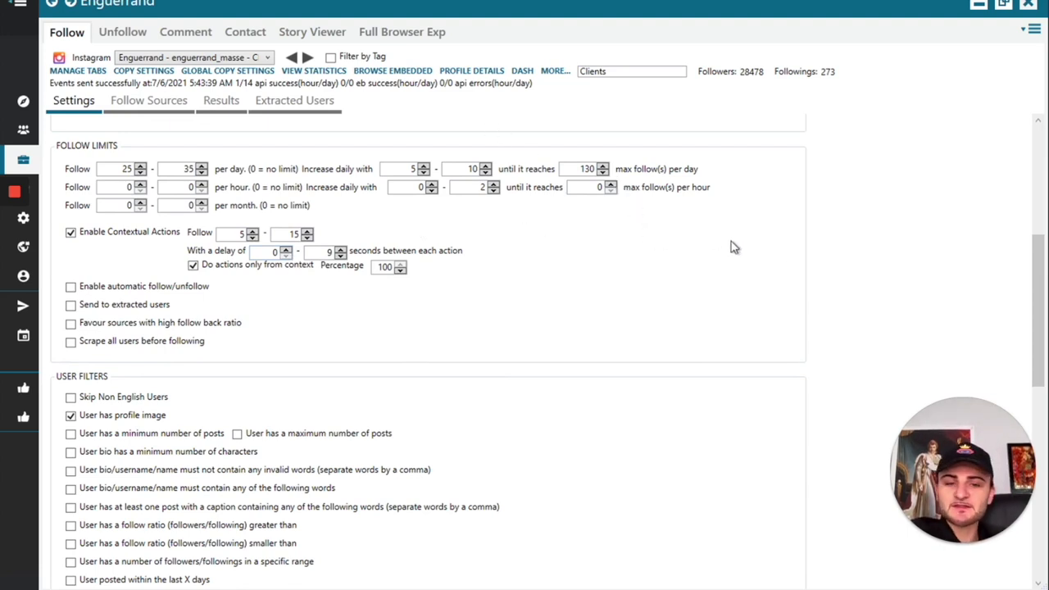
scroll(1039, 279, "down", 3)
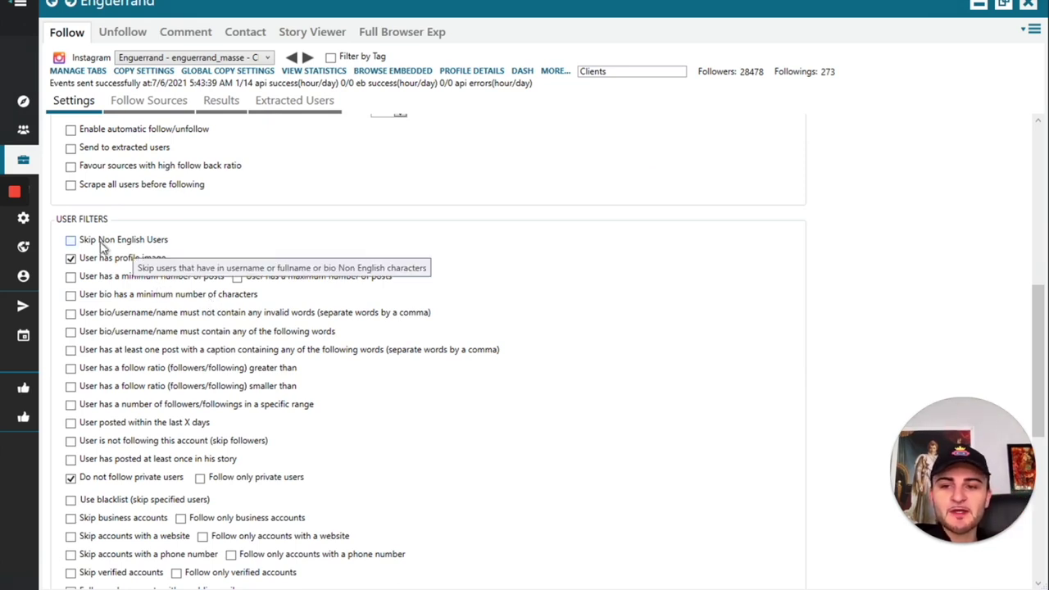
left_click_drag(1036, 324, 1023, 512)
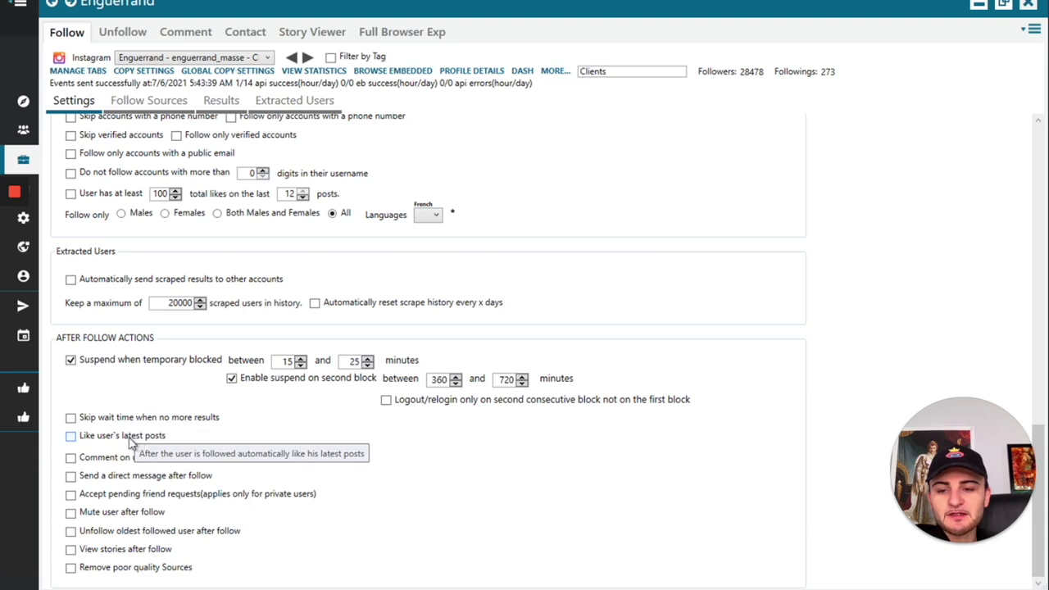
left_click(71, 436)
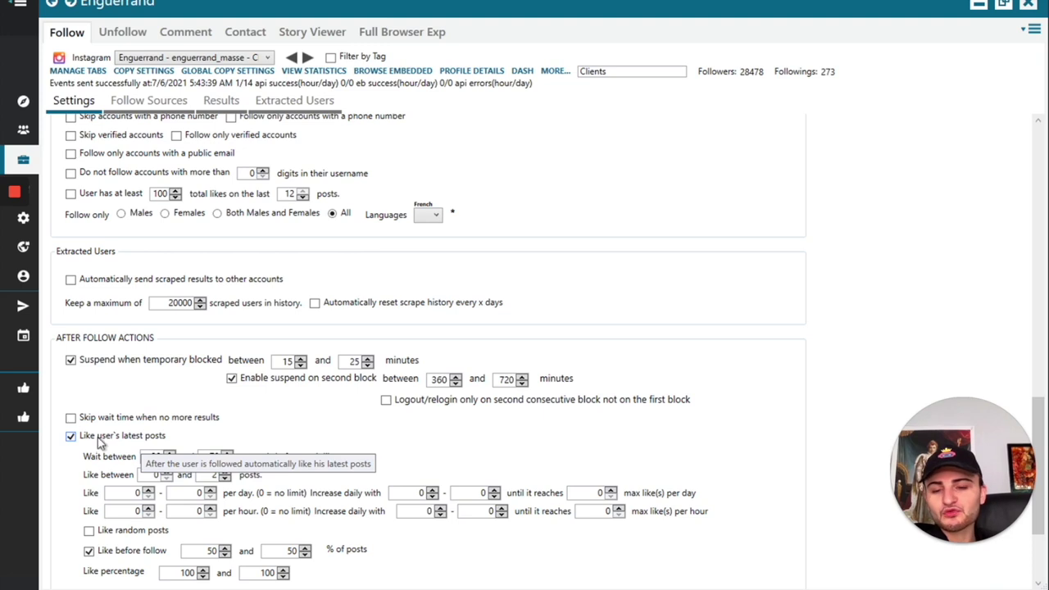
left_click(105, 437)
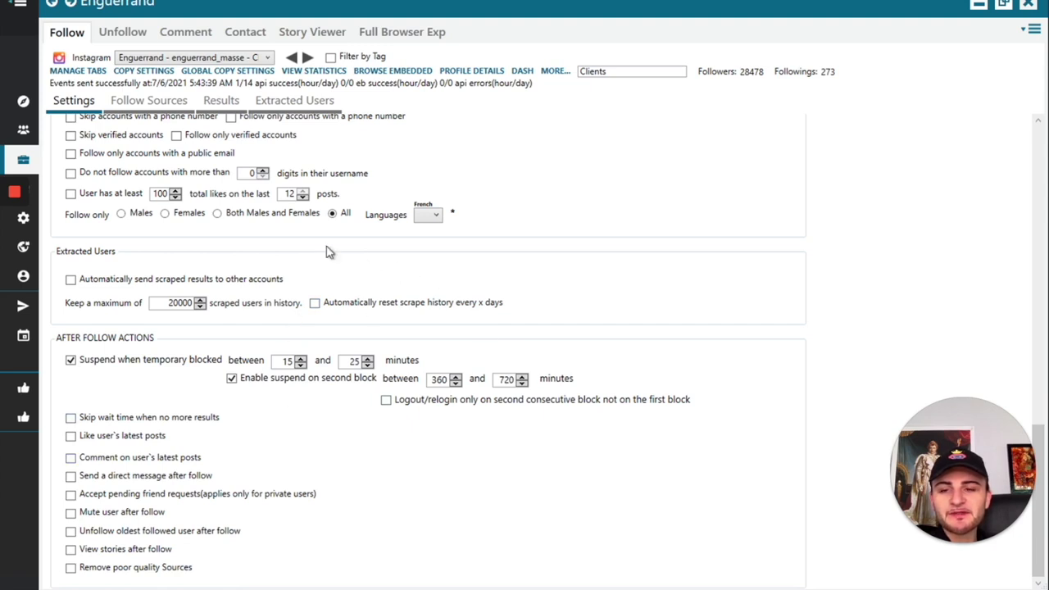
Step: Examine the Unfollow tool's run timers, limits, user filters and other options for the client account
left_click(109, 35)
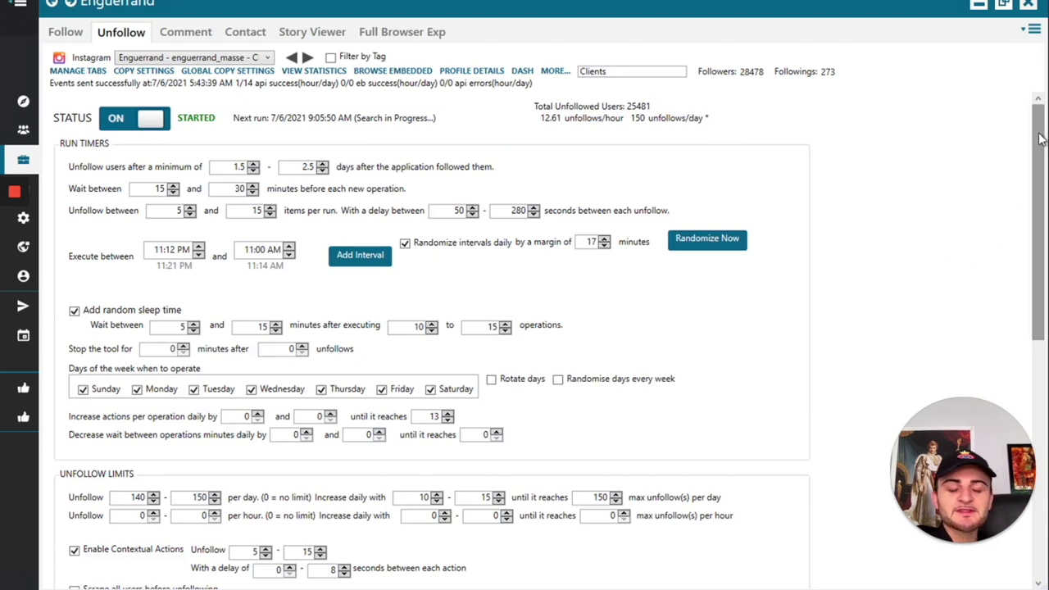
left_click_drag(1039, 139, 1023, 374)
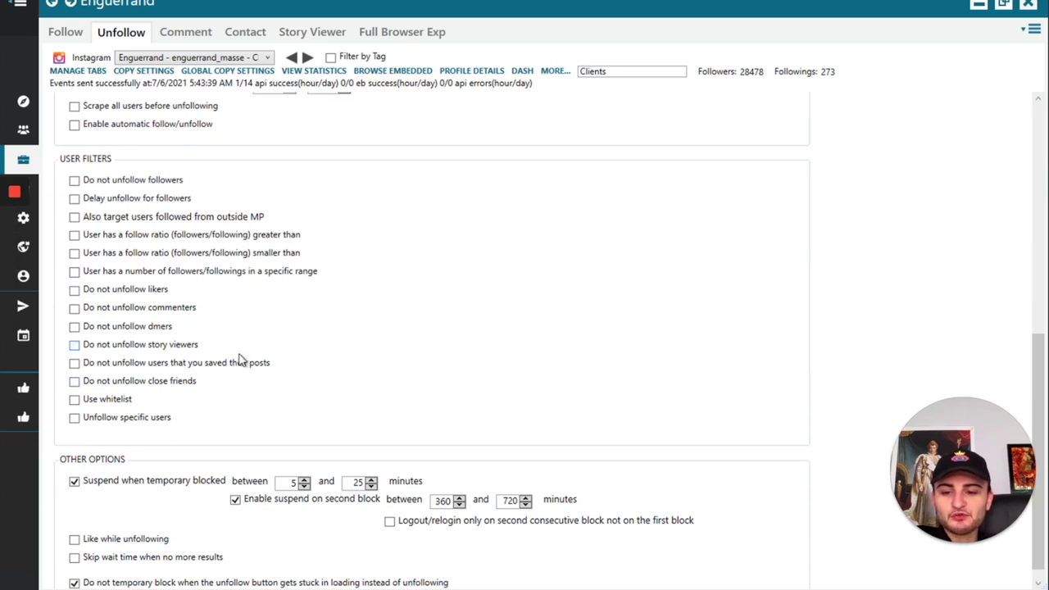
scroll(241, 360, "down", 1)
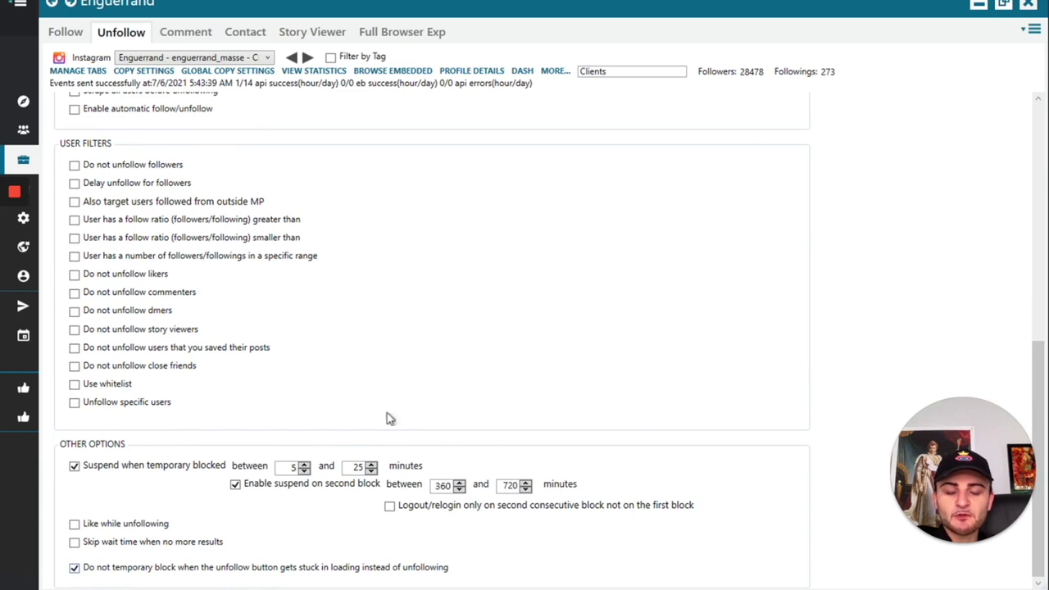
left_click(1046, 180)
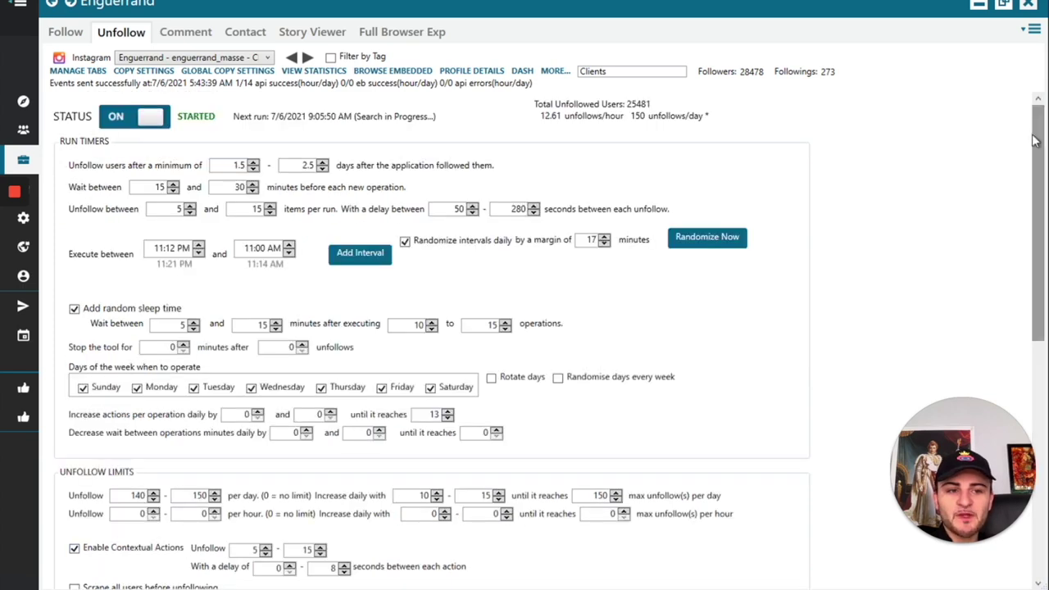
Step: Toggle the client account's Unfollow tool off and back on, and switch on its Follow tool
left_click(150, 117)
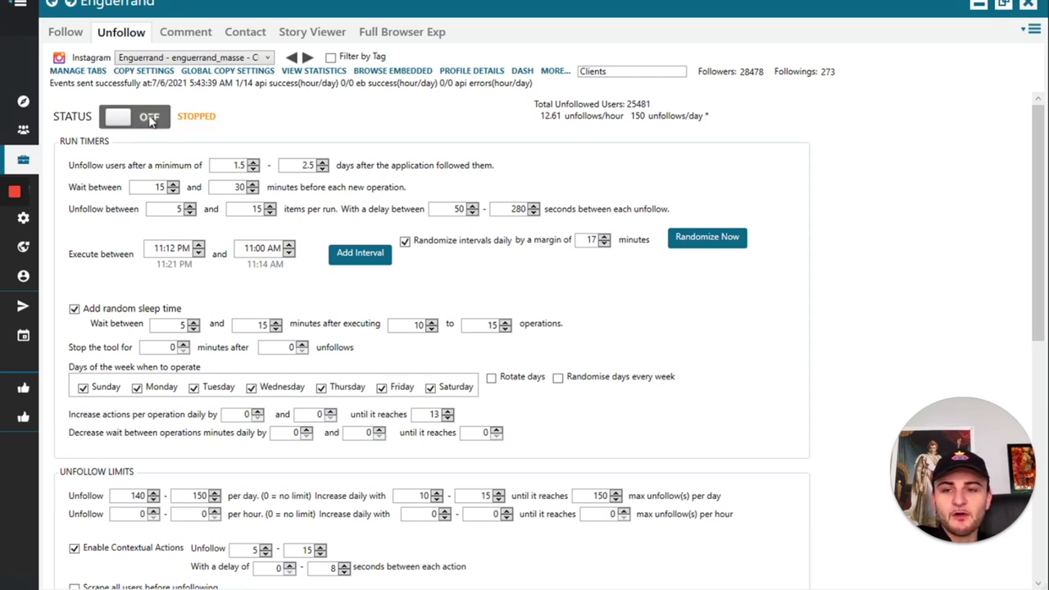
left_click(150, 117)
left_click(69, 32)
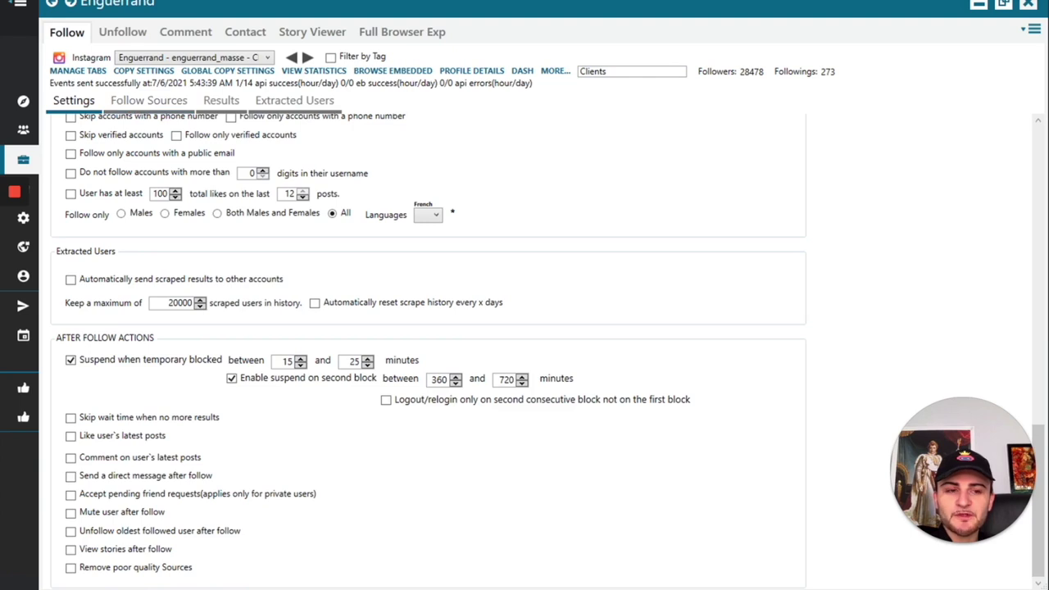
scroll(1045, 148, "up", 15)
left_click(139, 151)
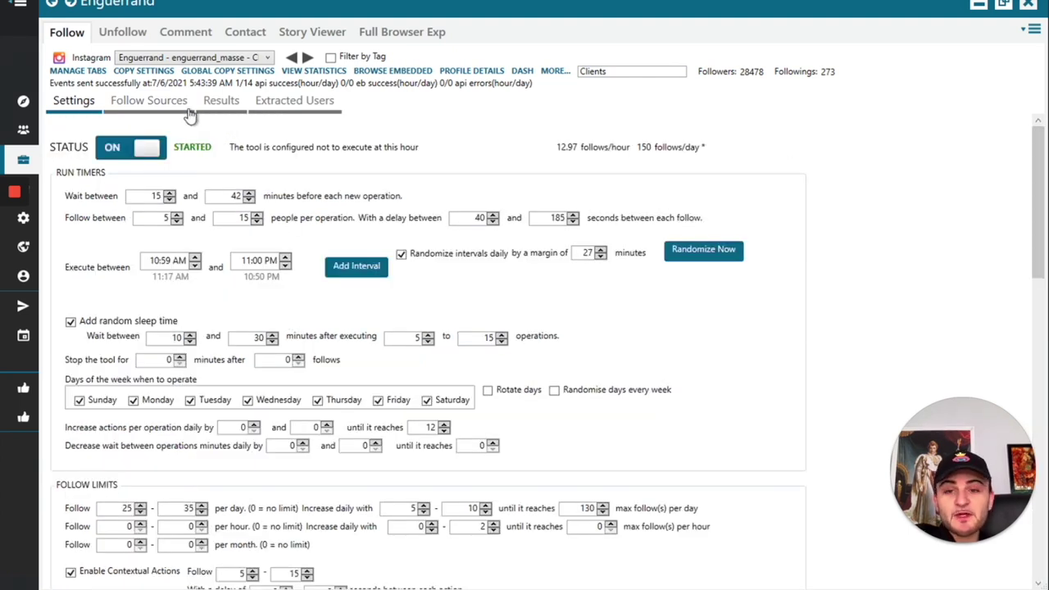
Step: Examine the Follow tool's sources, including the list of target accounts and their followback ratios
left_click(142, 110)
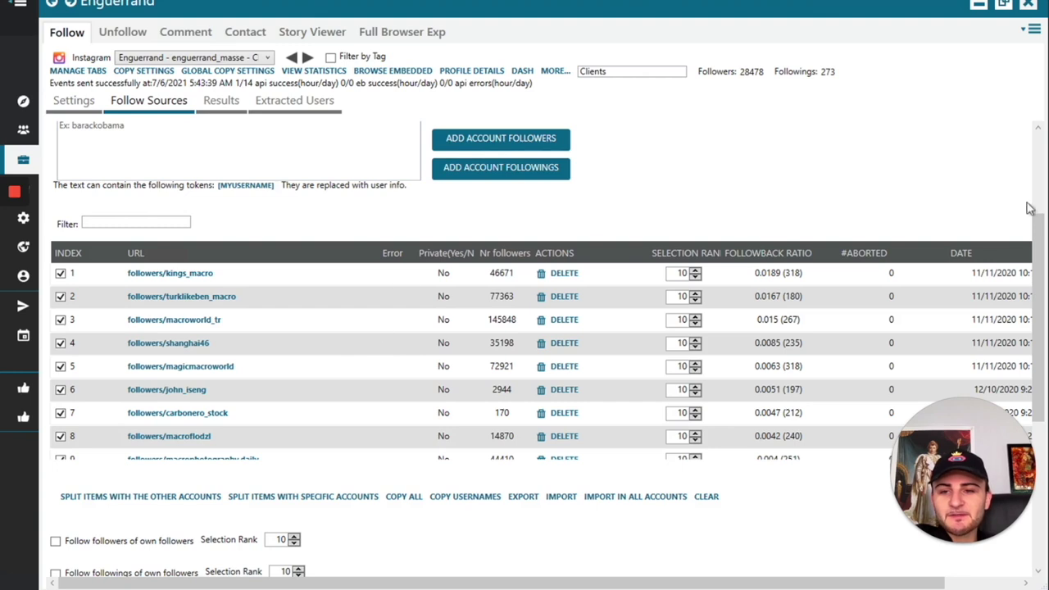
left_click_drag(1037, 232, 1041, 146)
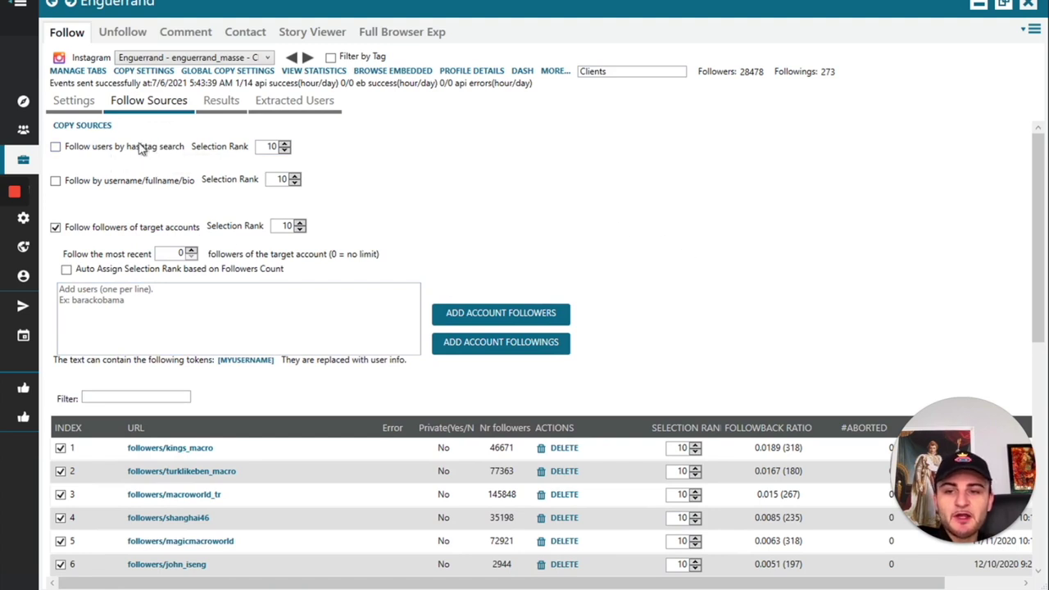
scroll(160, 225, "down", 1)
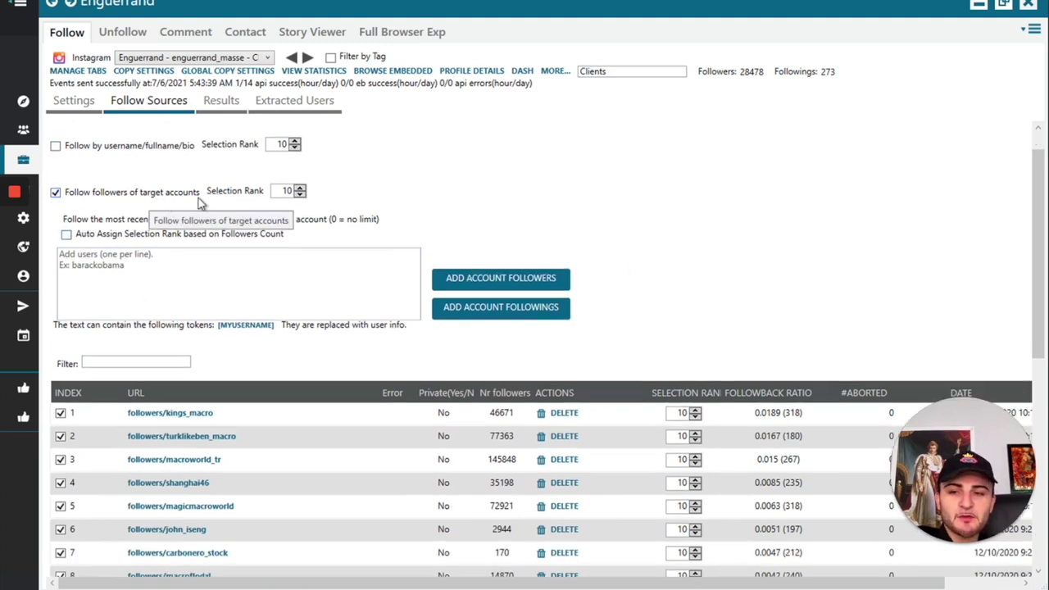
scroll(573, 237, "down", 4)
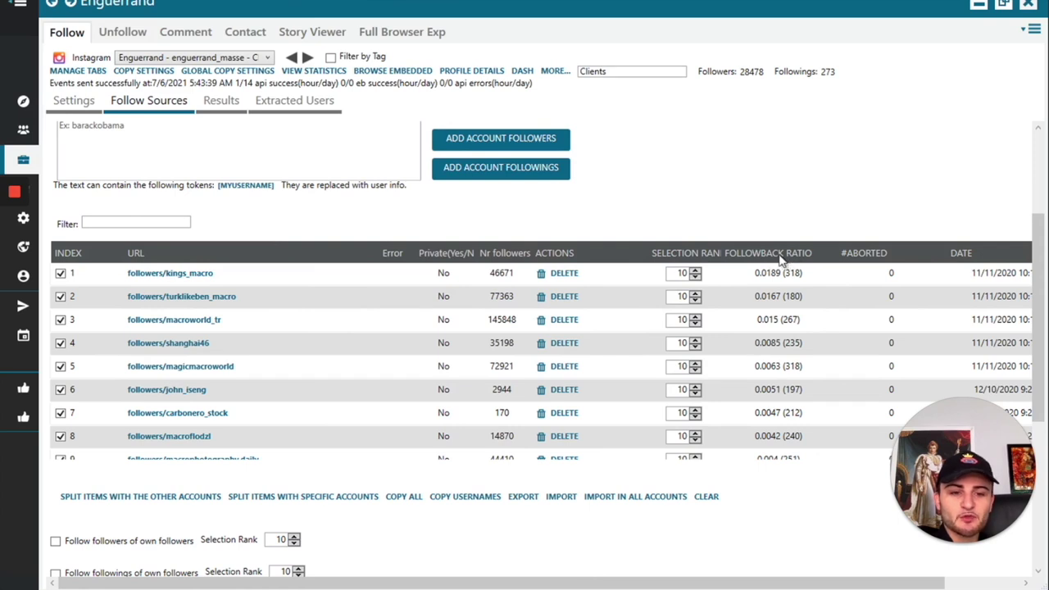
scroll(805, 344, "down", 12)
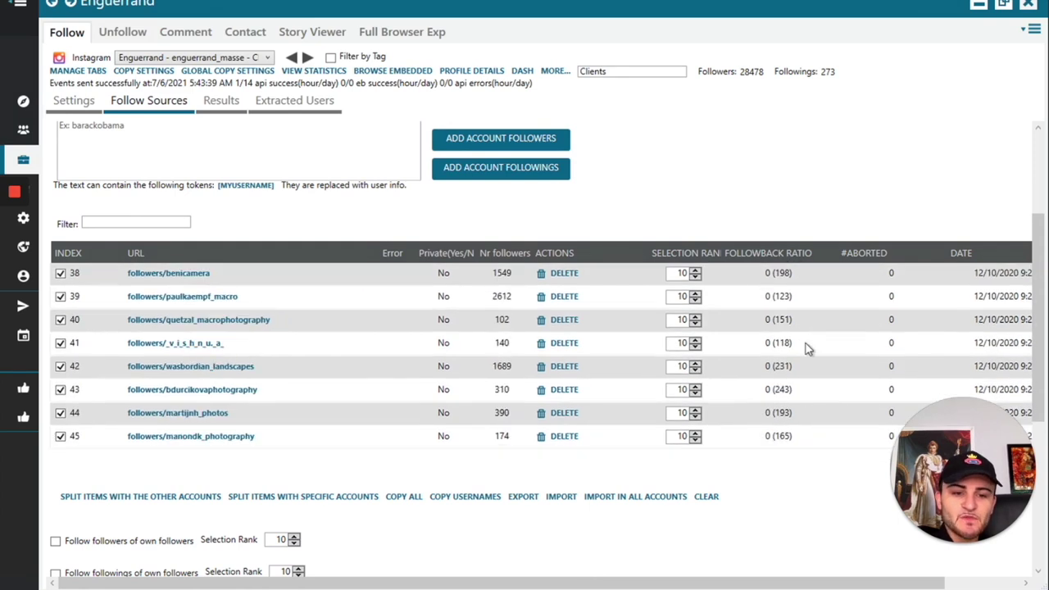
scroll(793, 361, "up", 12)
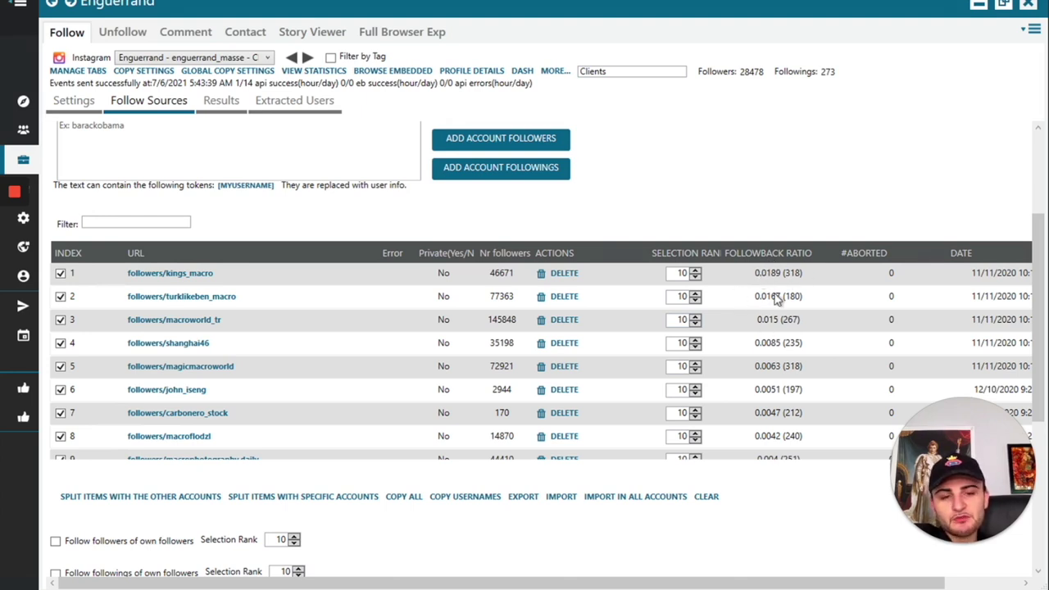
scroll(778, 377, "down", 8)
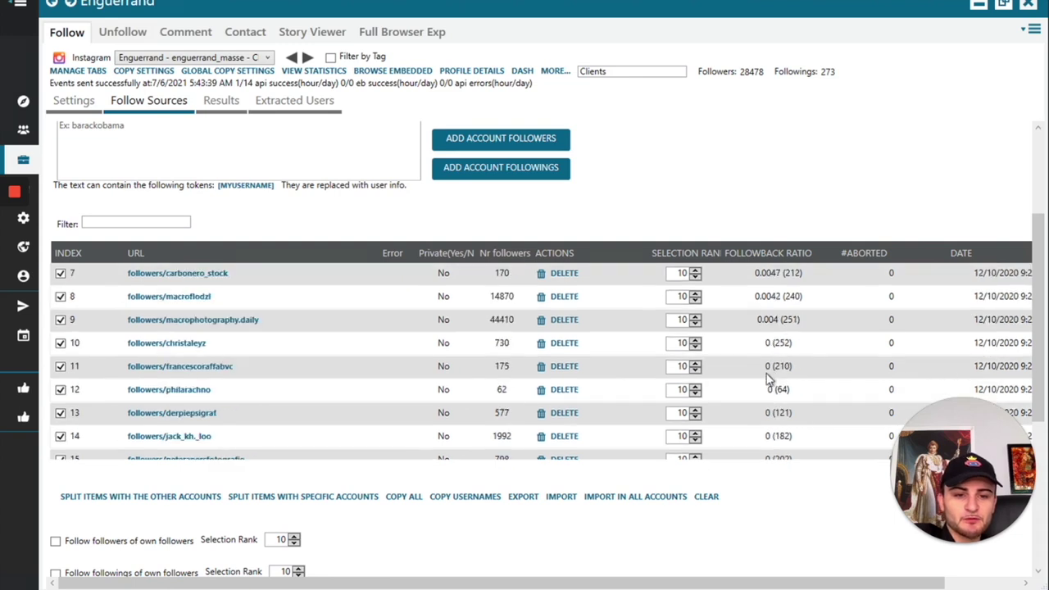
scroll(781, 378, "up", 8)
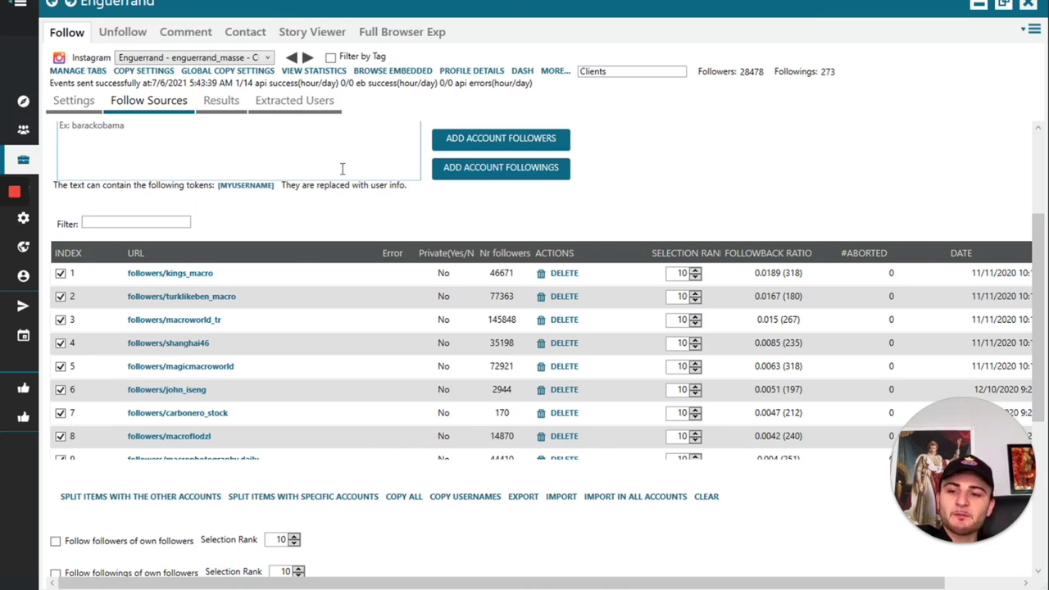
Step: Examine the global Instagram settings, especially block suspension, the scraper and Clients tag rules for scraping and syncing, and the automatic actions
left_click(24, 219)
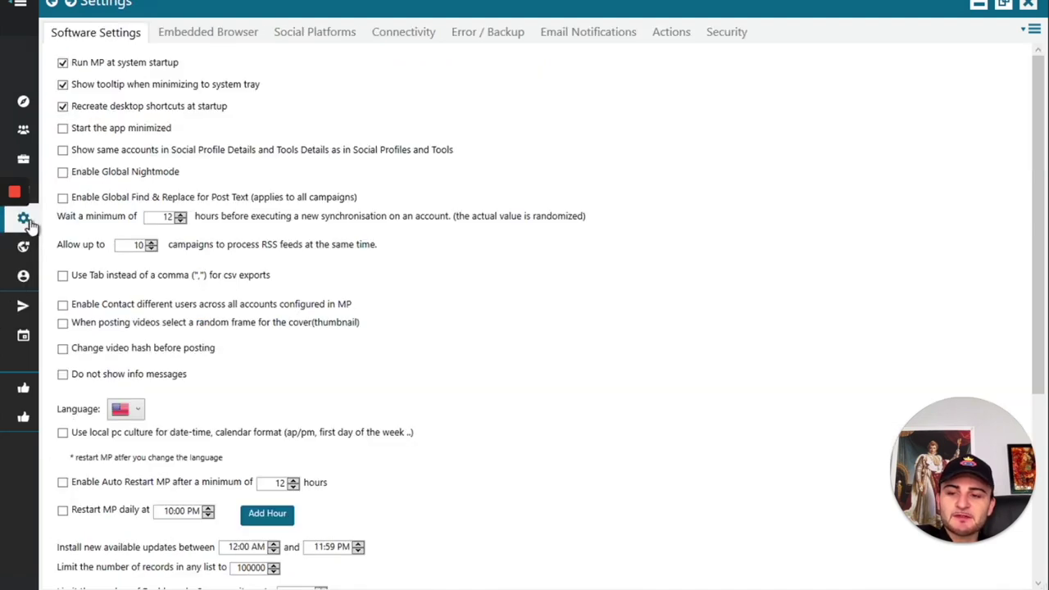
left_click(305, 36)
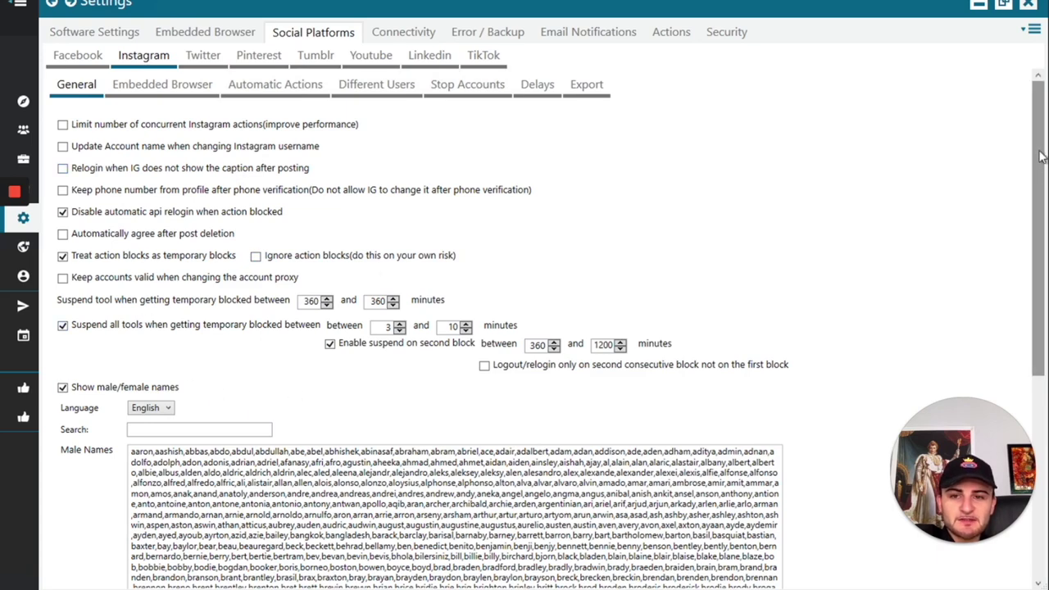
left_click_drag(1041, 156, 1043, 349)
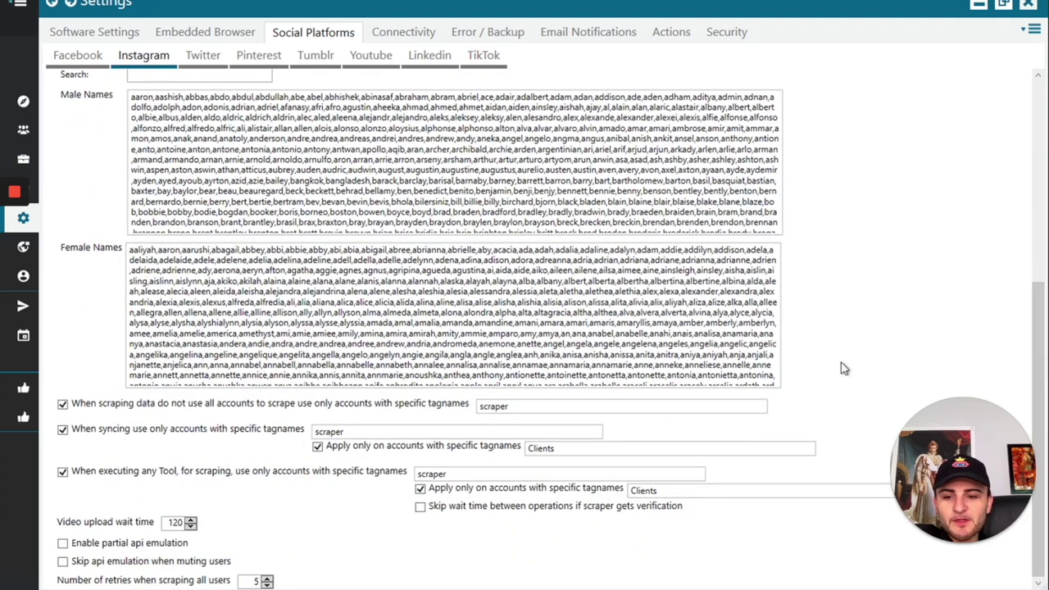
mouse_move(93, 414)
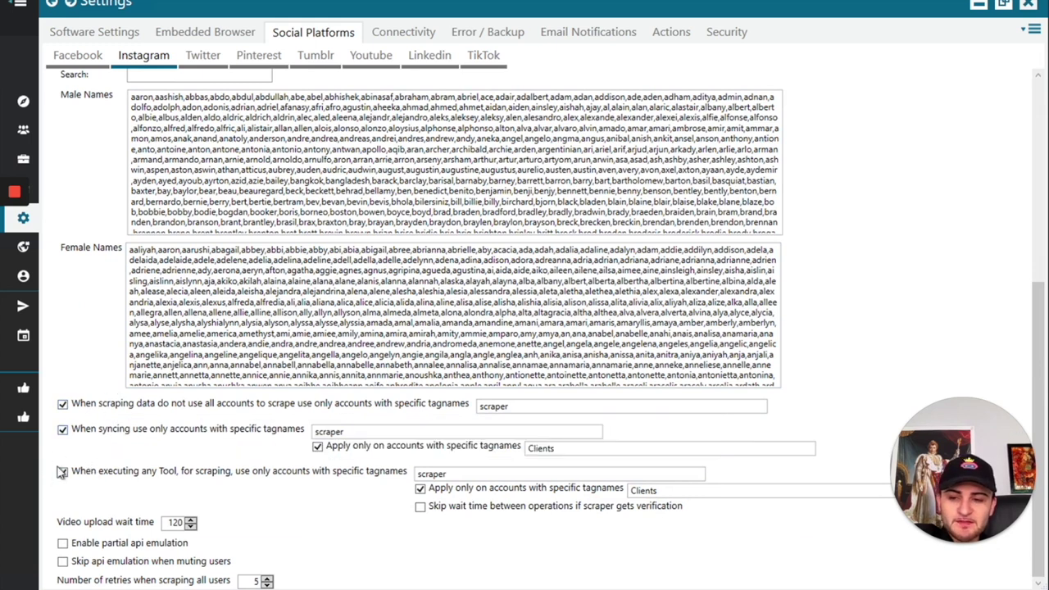
mouse_move(70, 443)
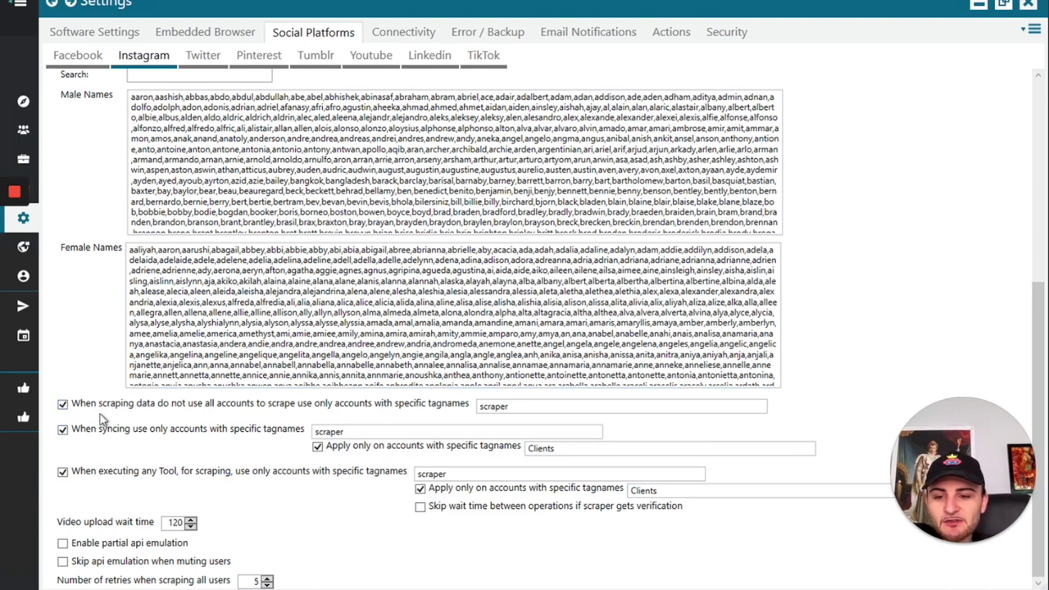
mouse_move(240, 416)
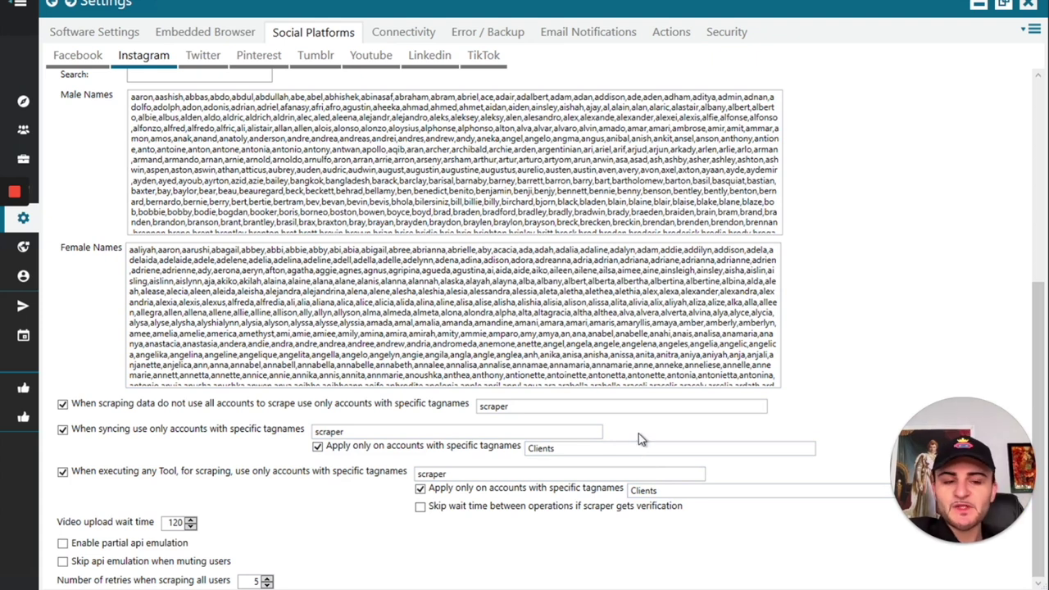
left_click(1041, 102)
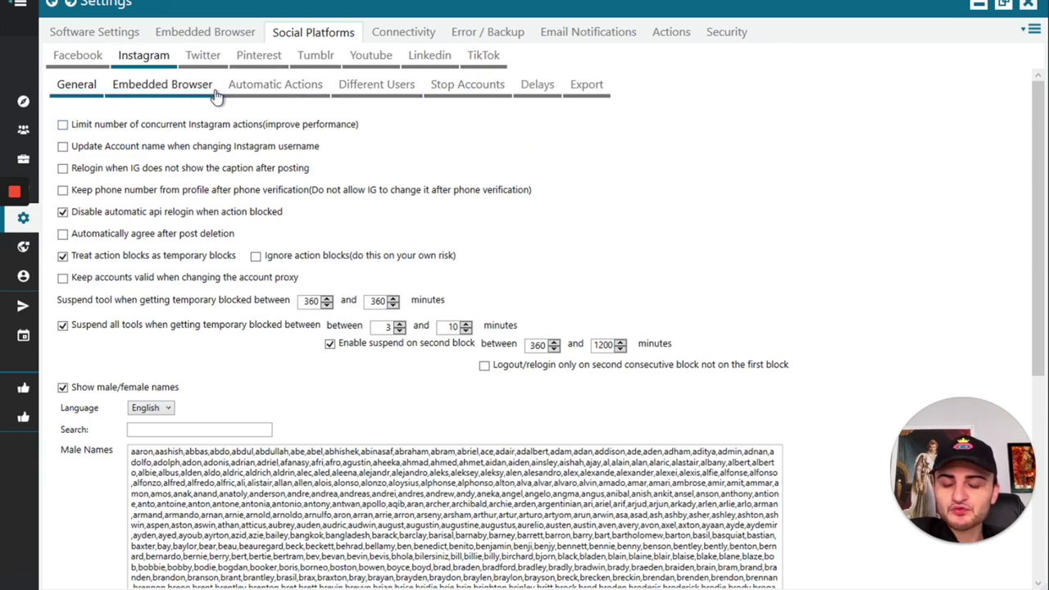
left_click(287, 90)
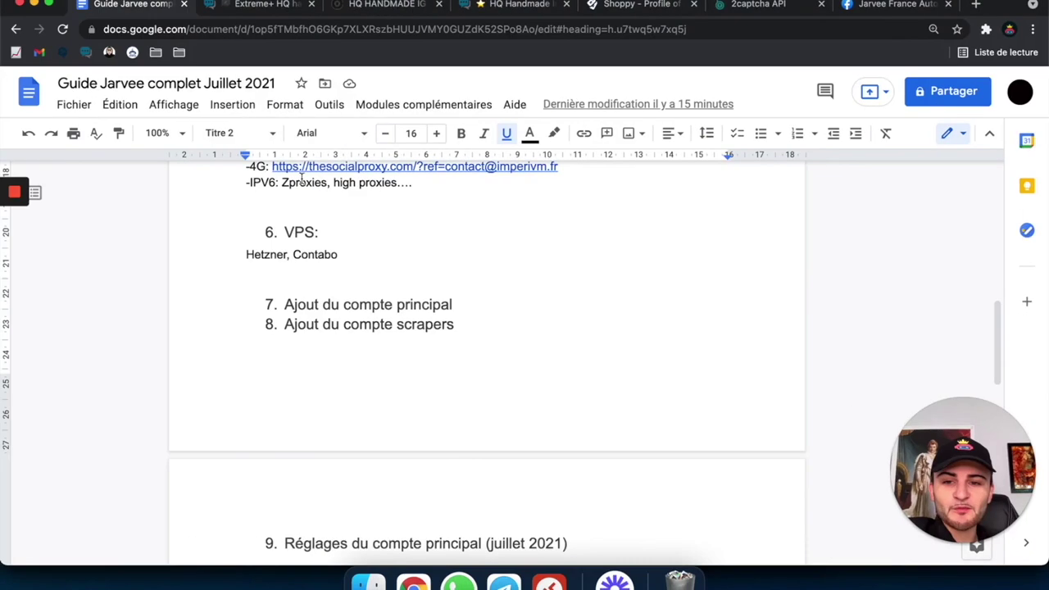
Step: Highlight the guide's "Ajout du compte scrapers" heading, switch back to Jarvee and view the options for adding new profiles
left_click_drag(286, 326, 453, 321)
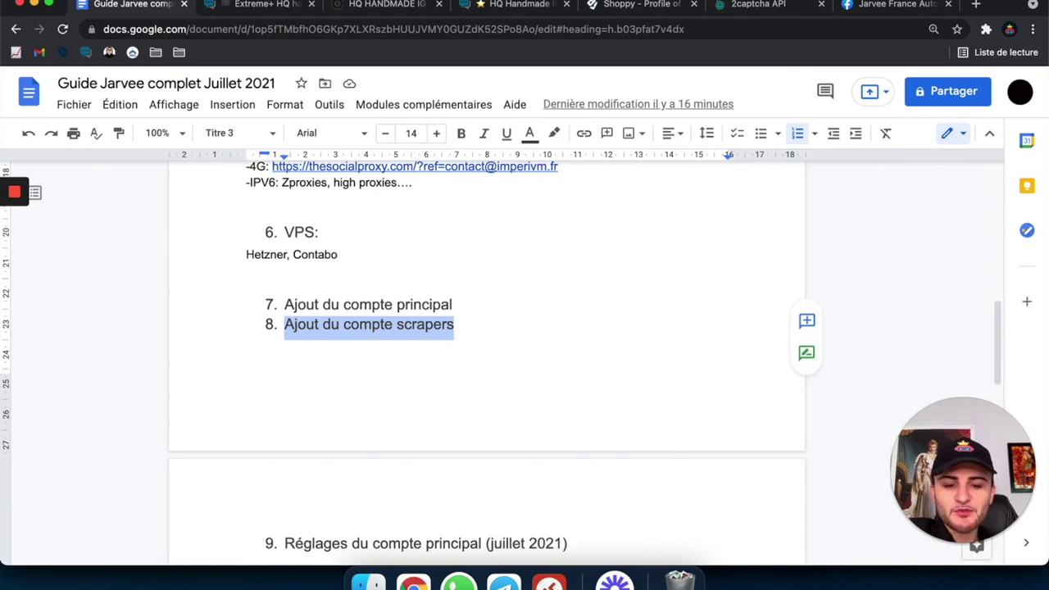
left_click(549, 580)
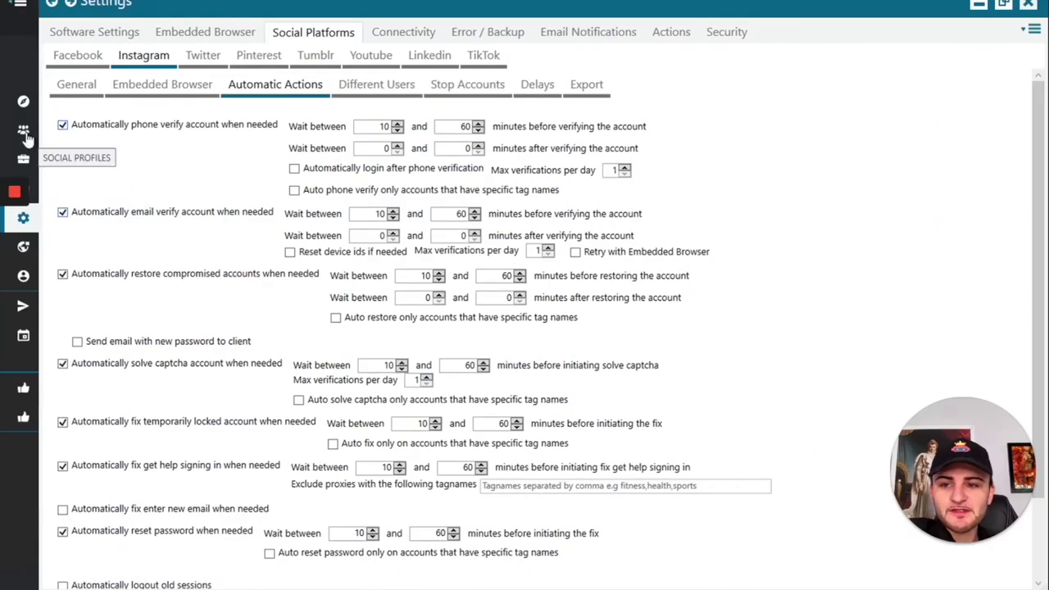
left_click(25, 134)
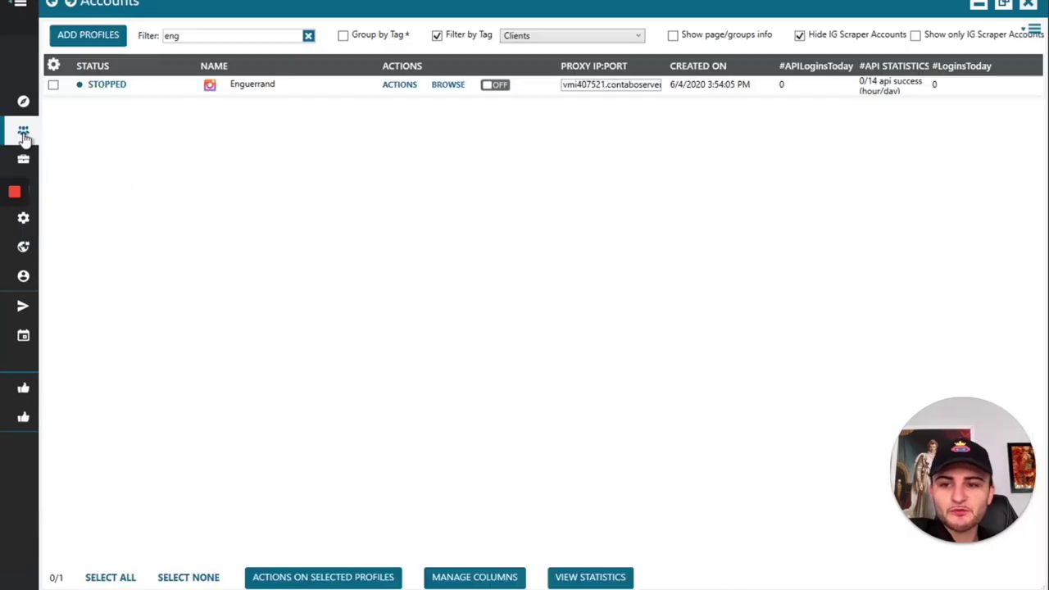
left_click(97, 37)
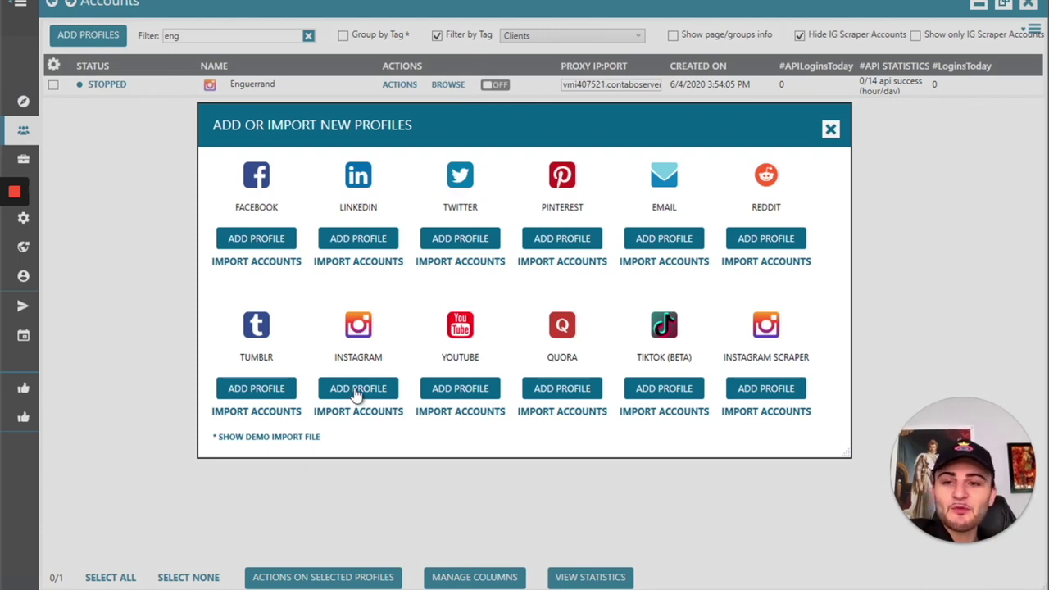
left_click(831, 130)
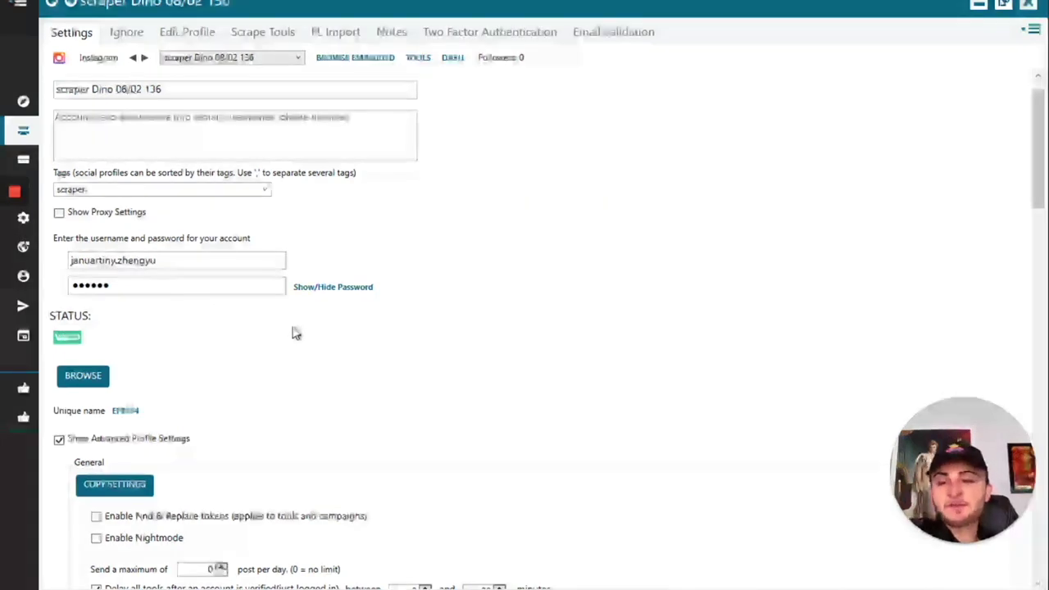
Step: In the scraper profile's advanced settings, delay all tools when API calls exceed 5 per hour and 20 per day
scroll(284, 380, "down", 3)
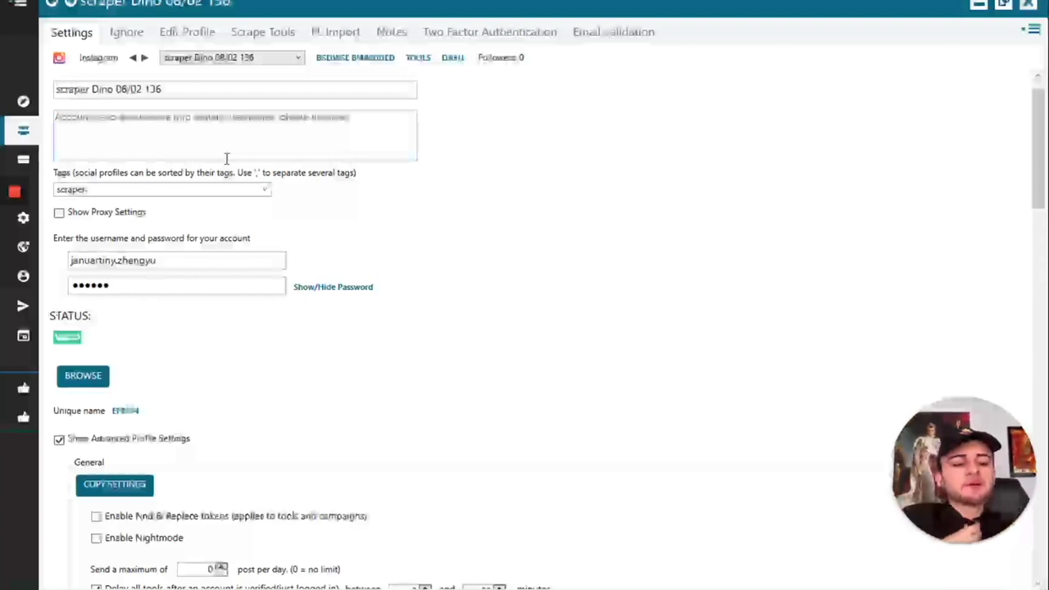
scroll(366, 244, "down", 1)
scroll(365, 244, "down", 4)
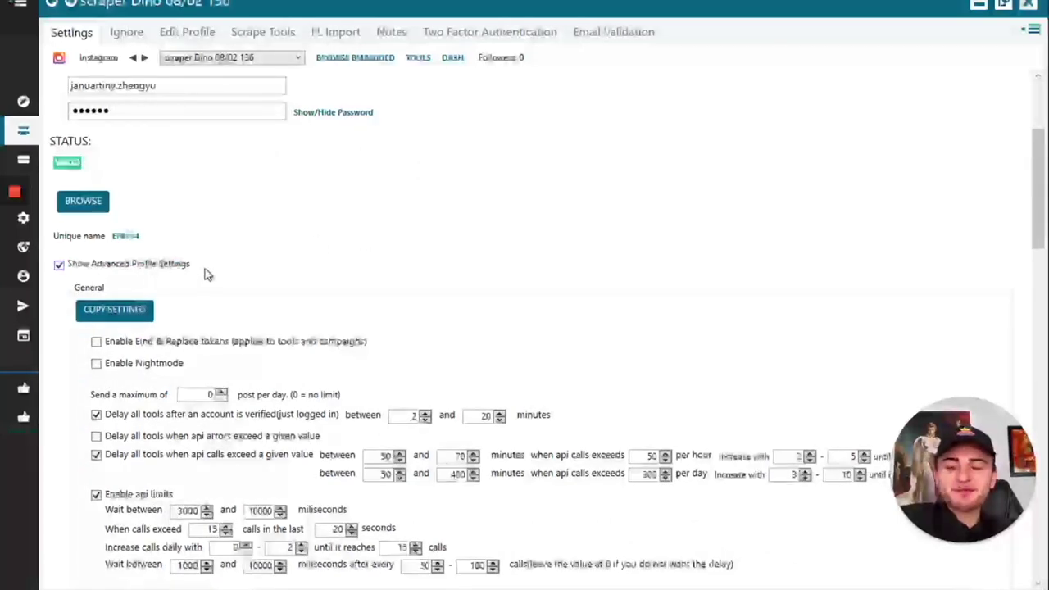
scroll(207, 268, "down", 4)
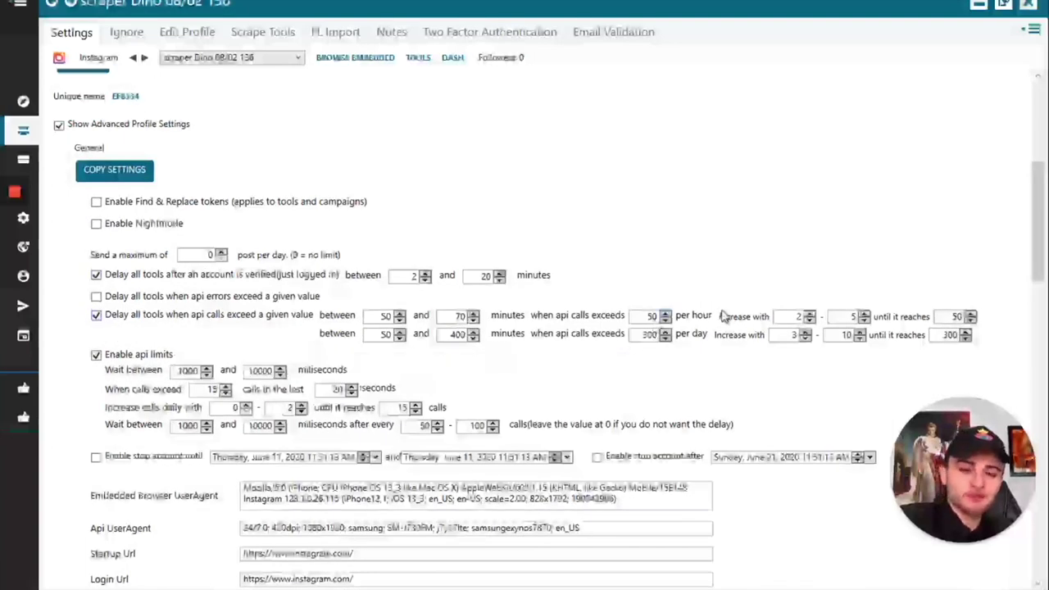
double_click(654, 316)
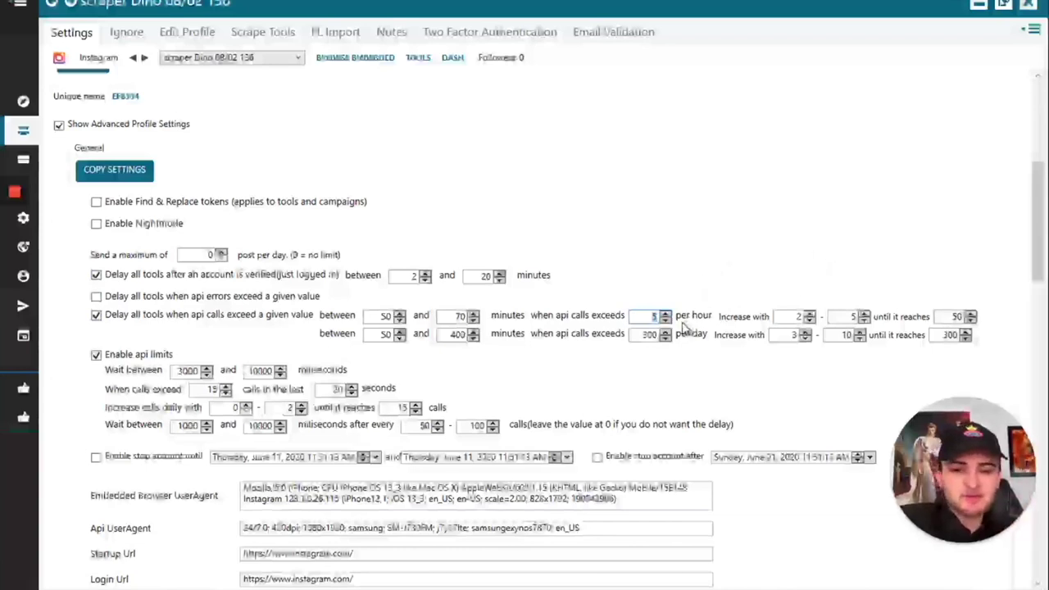
double_click(652, 334)
key("BackSpace")
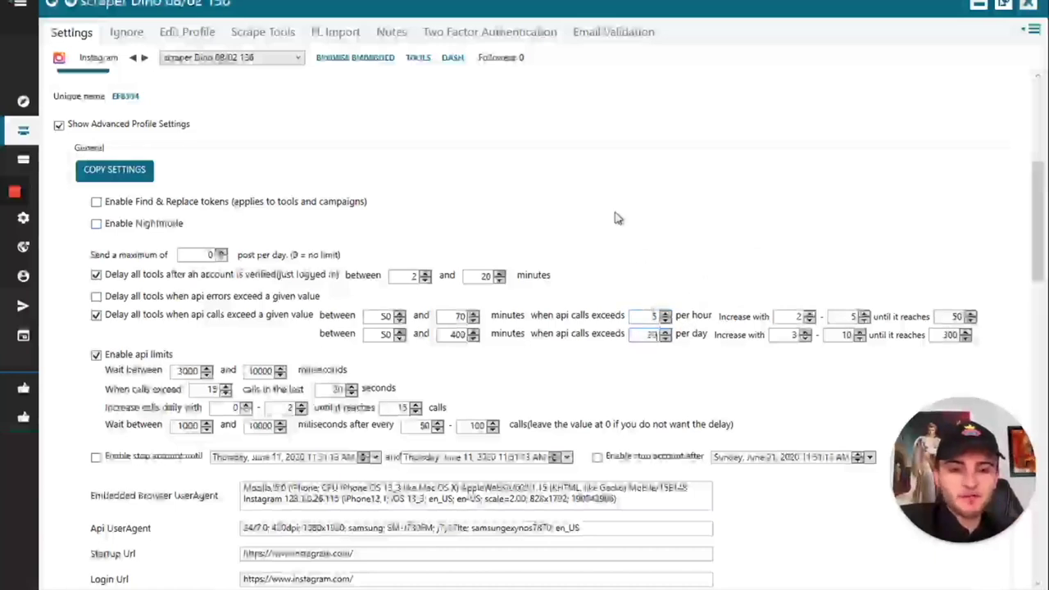
Step: Set the ceiling for the scraper profile's increasing per-day API call limit to 300
scroll(609, 153, "up", 1)
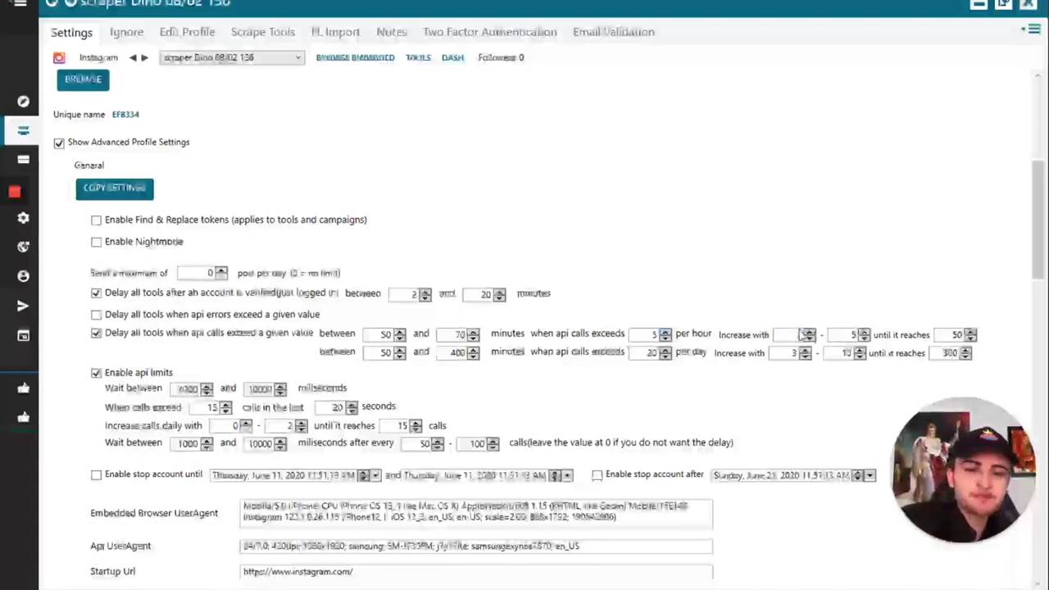
left_click(957, 334)
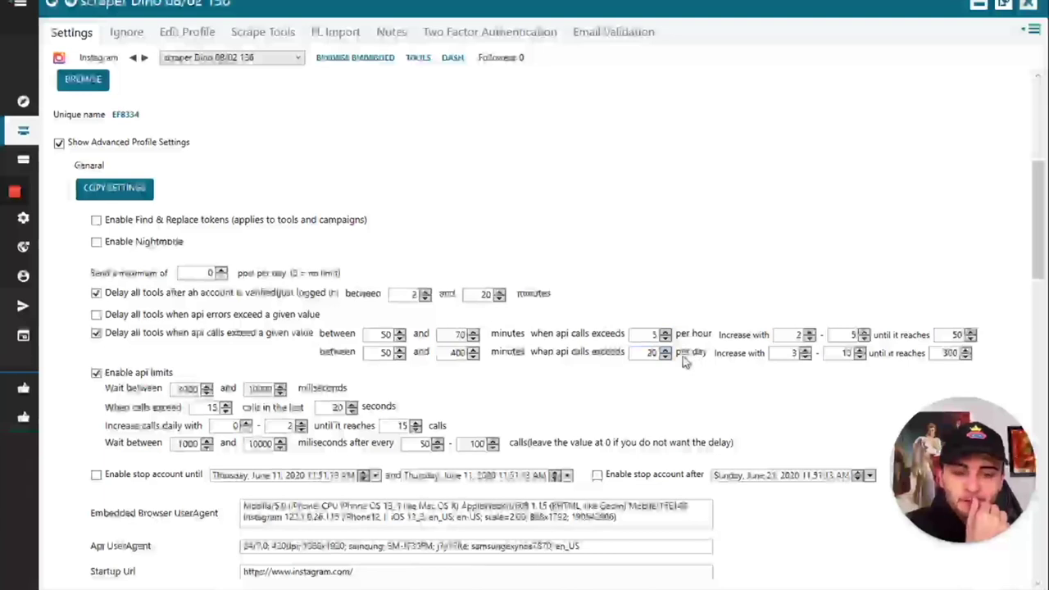
double_click(948, 353)
type("500")
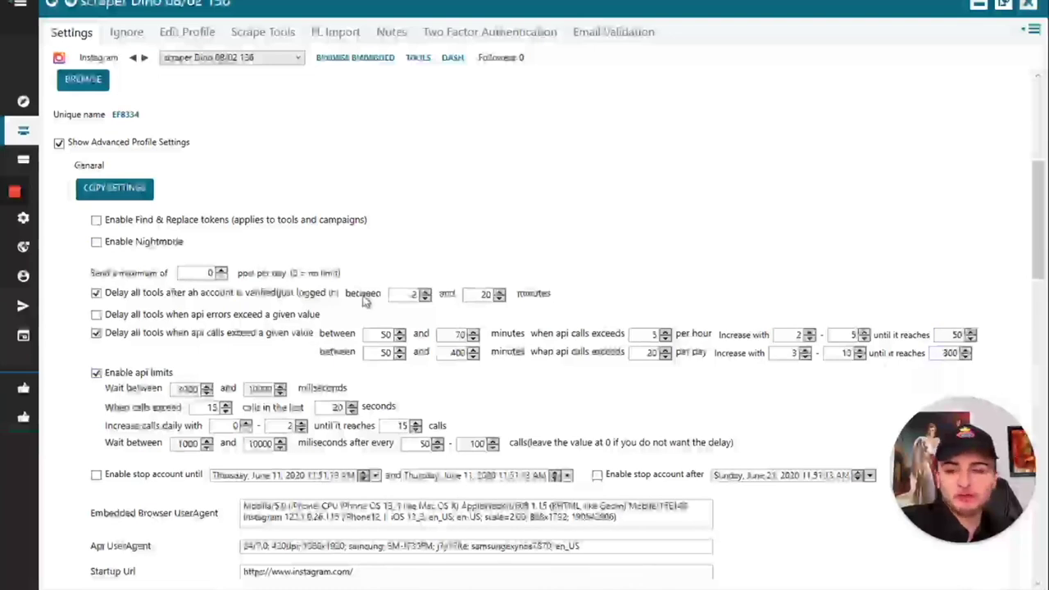
Step: Examine the scraper profile's remaining advanced settings, including API limits, proxy-change options, embedded browser options, API call optimization and random actions
scroll(361, 299, "down", 1)
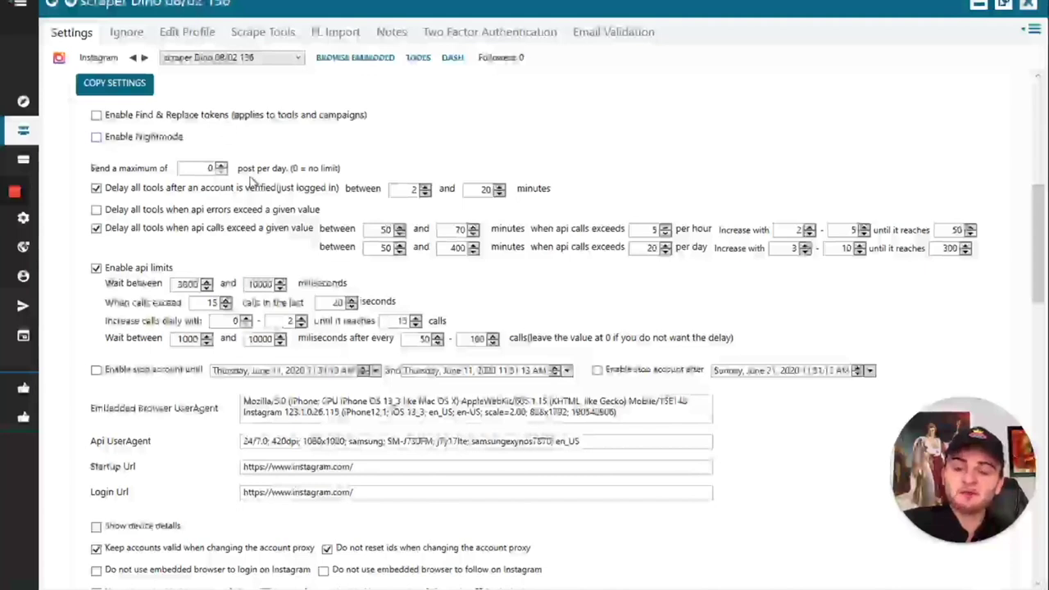
scroll(253, 178, "up", 5)
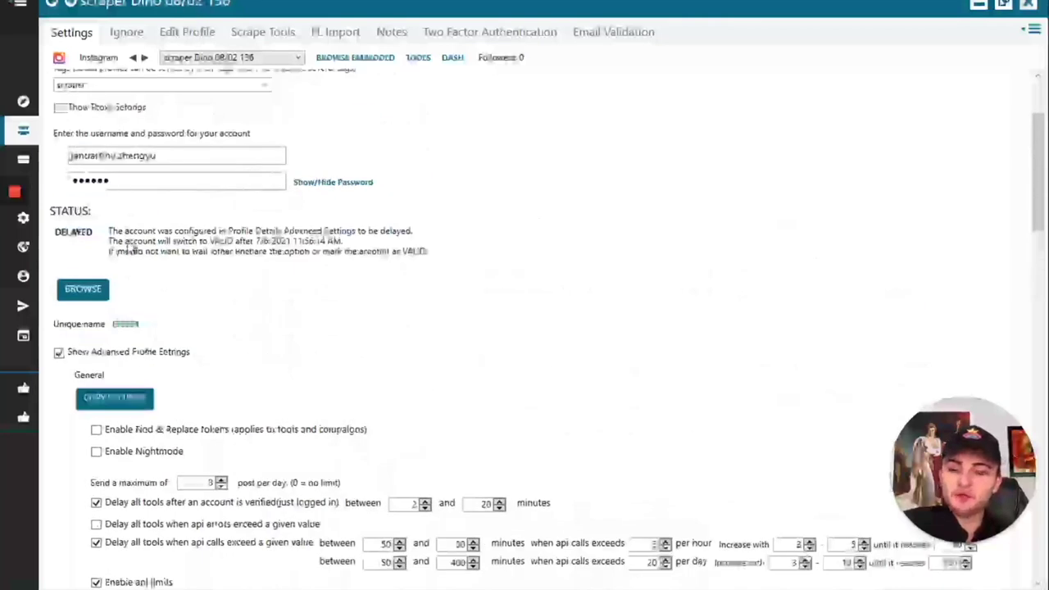
scroll(141, 243, "up", 2)
scroll(205, 271, "down", 5)
scroll(204, 271, "down", 5)
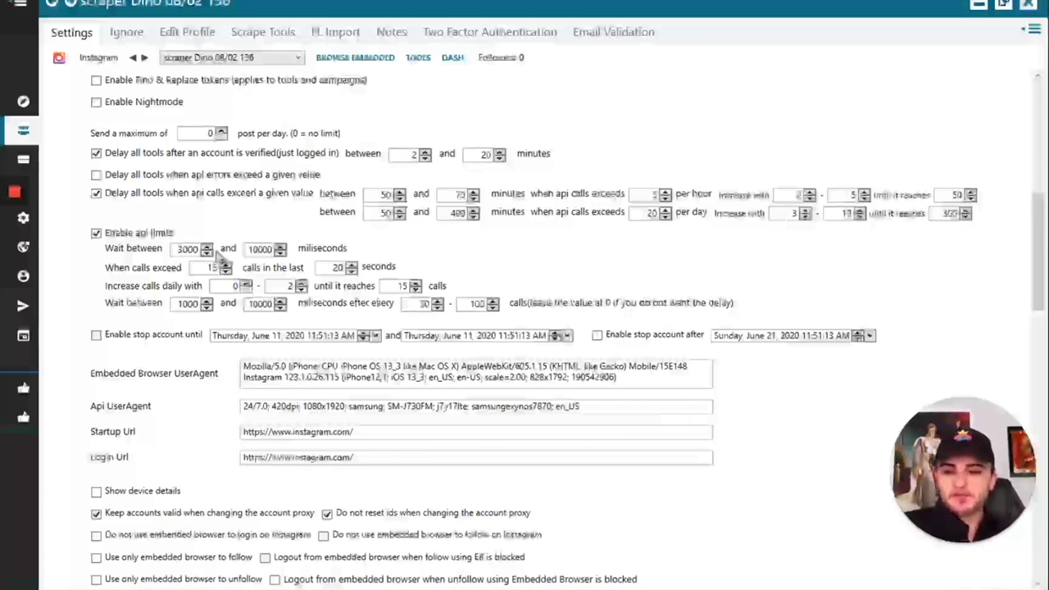
scroll(218, 256, "down", 5)
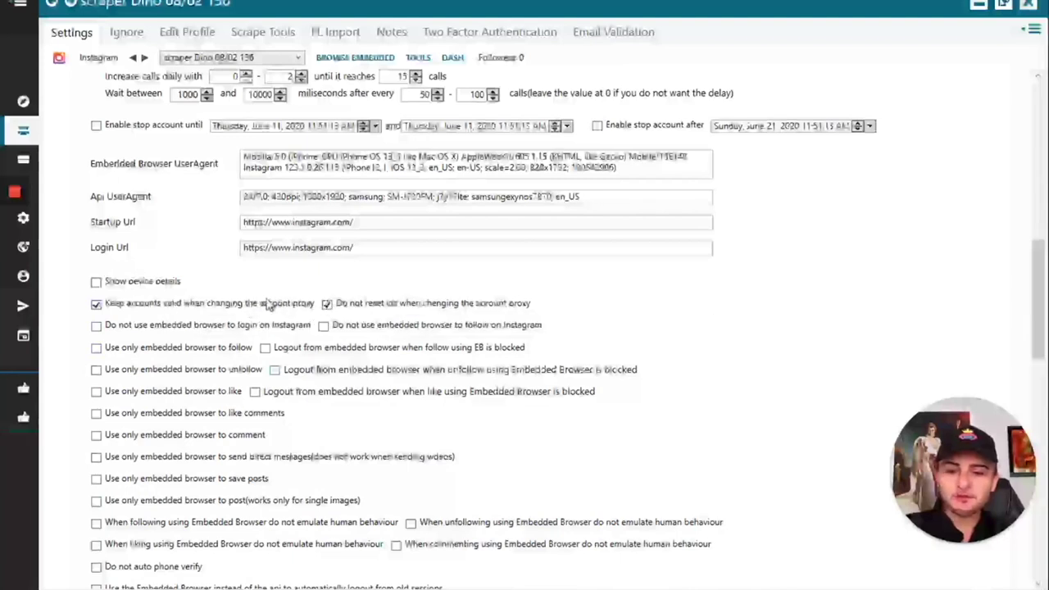
scroll(172, 286, "down", 4)
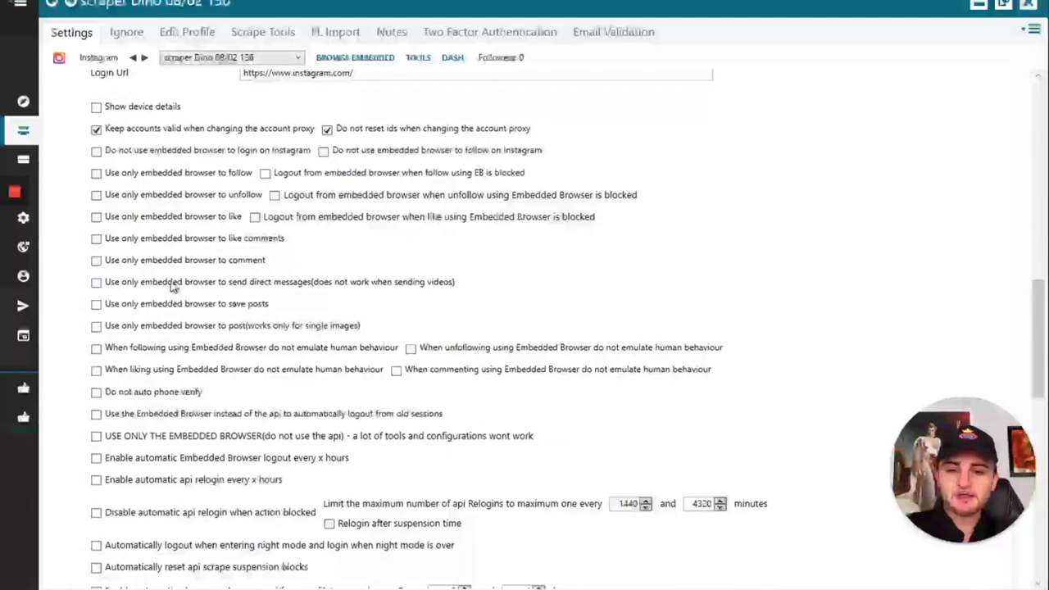
scroll(173, 287, "down", 9)
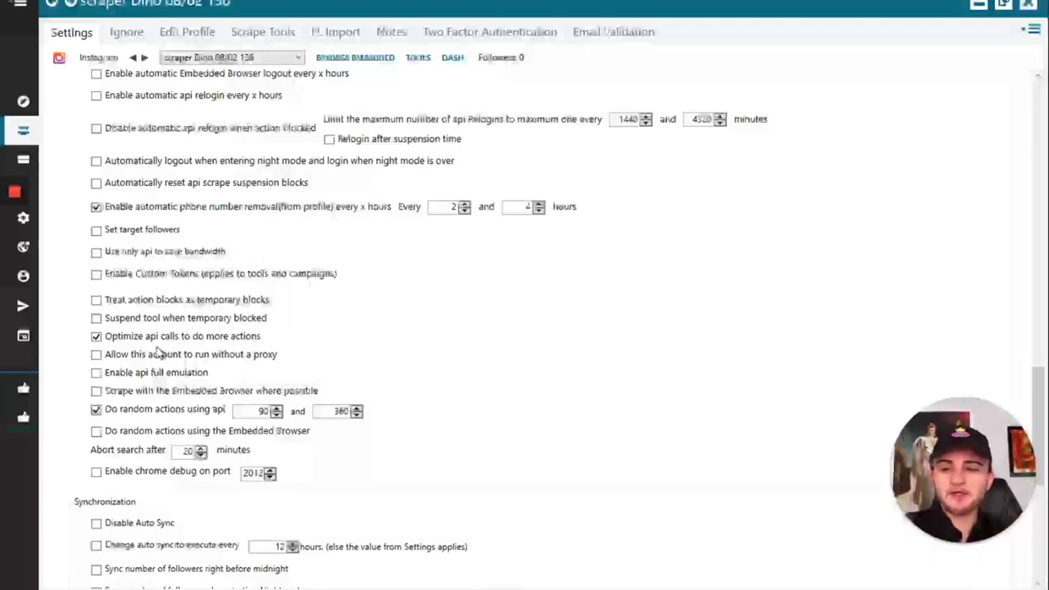
mouse_move(146, 344)
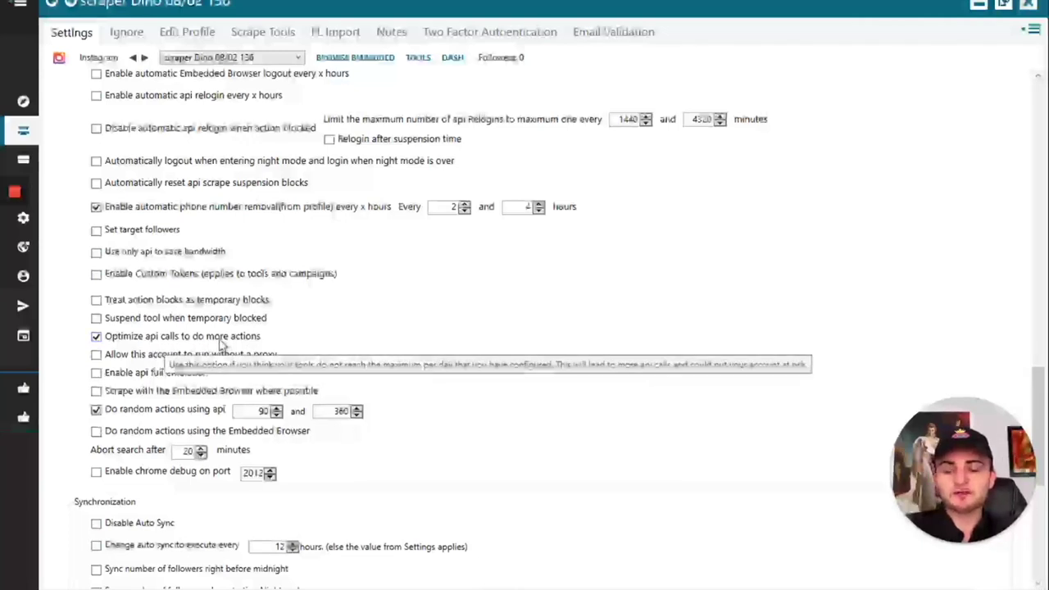
mouse_move(150, 419)
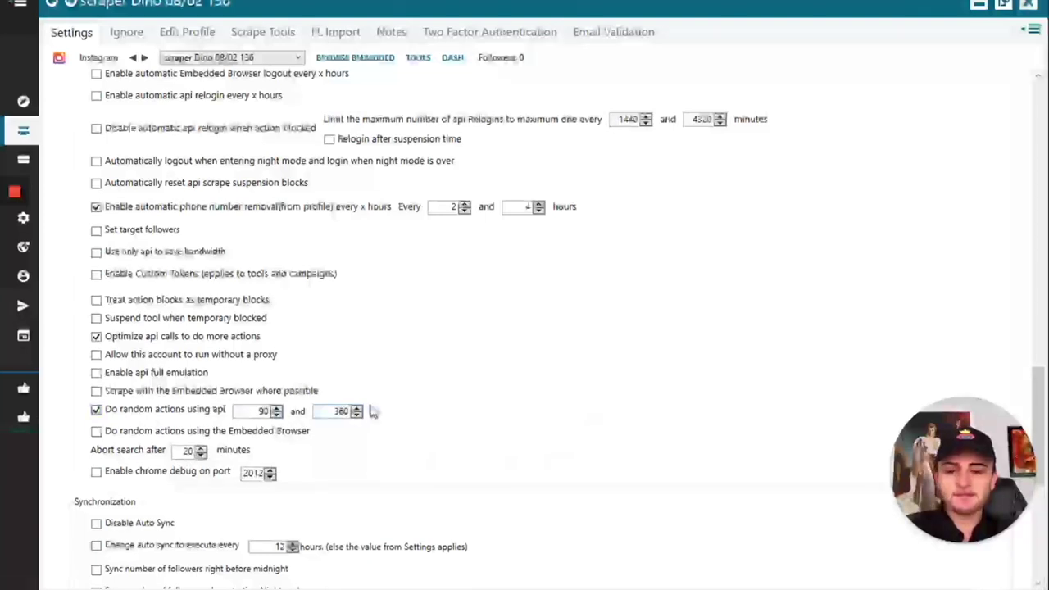
scroll(1043, 381, "up", 15)
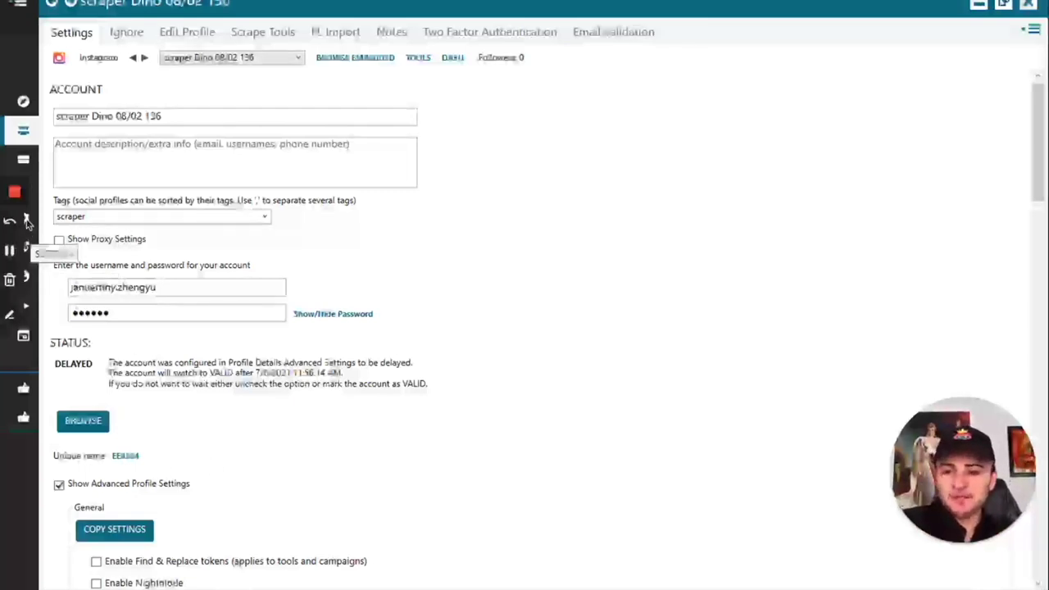
Step: Review the global Instagram tag rules linking scraper accounts to Clients accounts, and reopen the scraper profile's settings
left_click(14, 221)
left_click(552, 260)
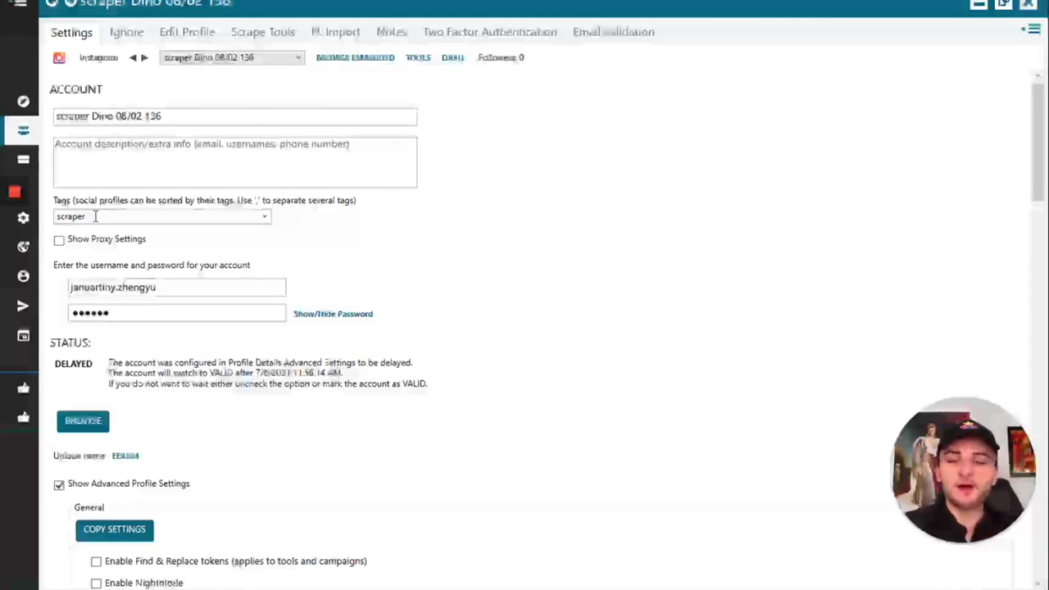
left_click(23, 220)
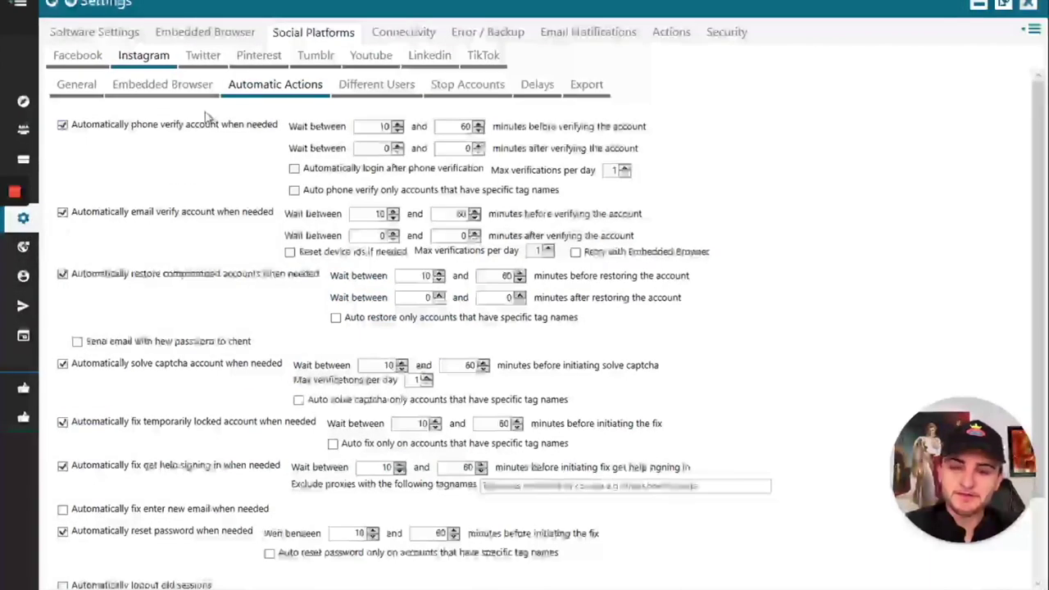
left_click(77, 85)
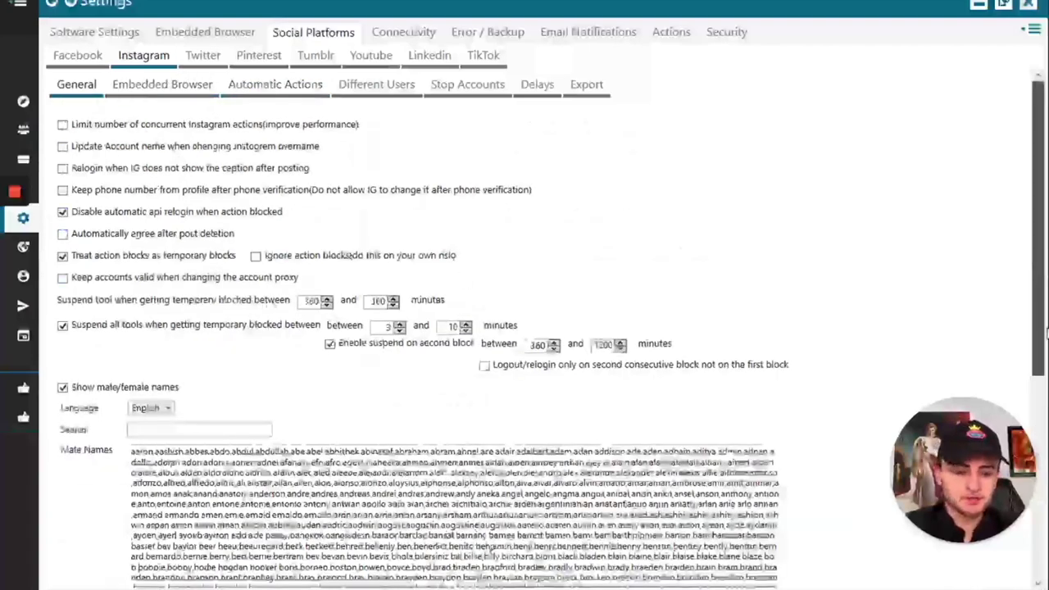
scroll(1041, 331, "down", 5)
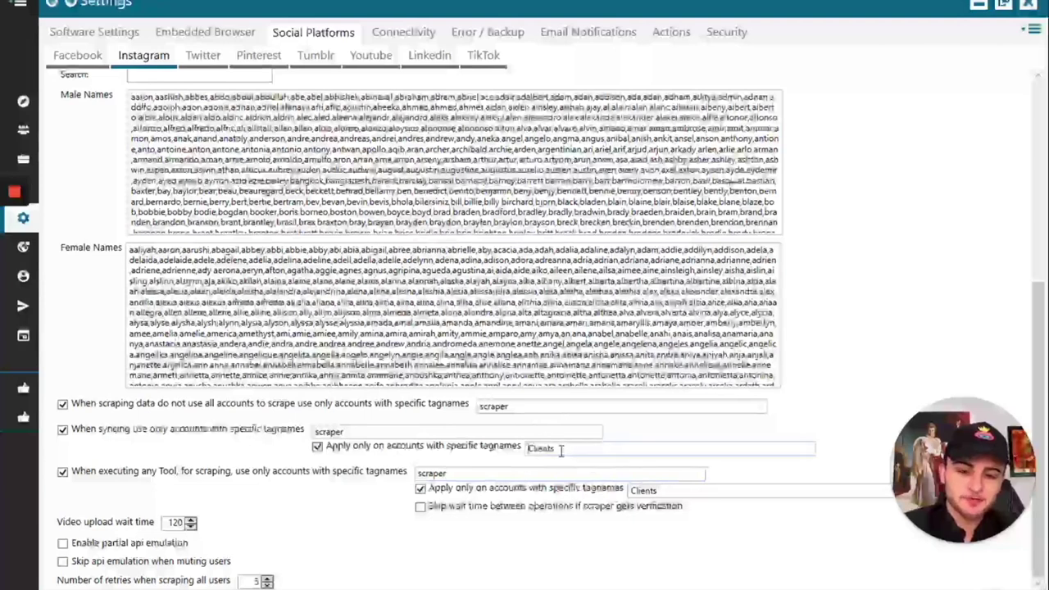
left_click(24, 133)
double_click(250, 129)
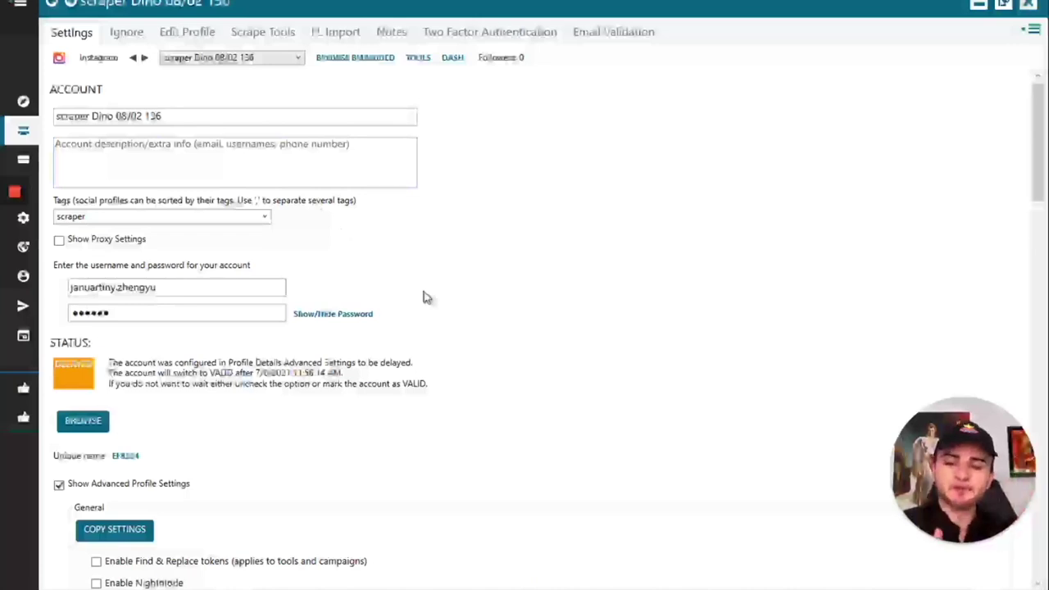
Step: Examine the scraper profile's advanced settings for tool delays, API call thresholds and API limits
scroll(374, 361, "down", 3)
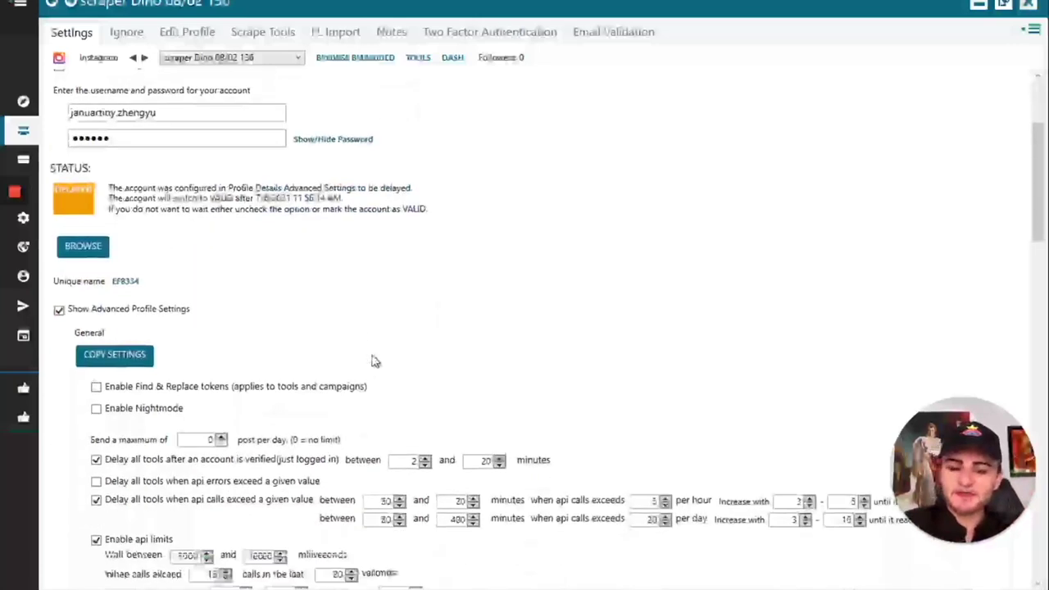
scroll(374, 360, "down", 5)
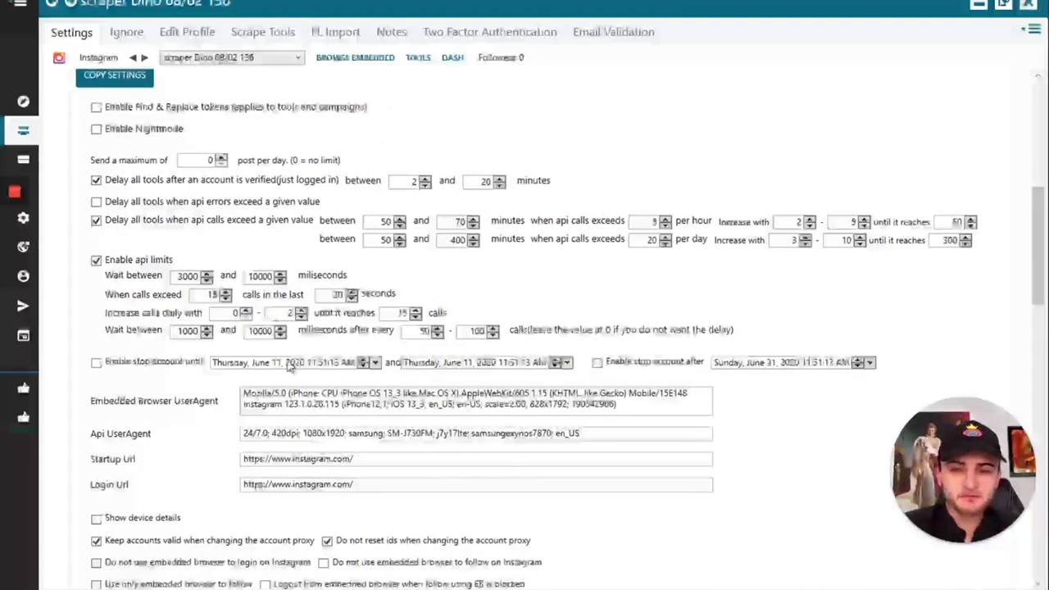
scroll(279, 369, "up", 1)
scroll(295, 284, "up", 10)
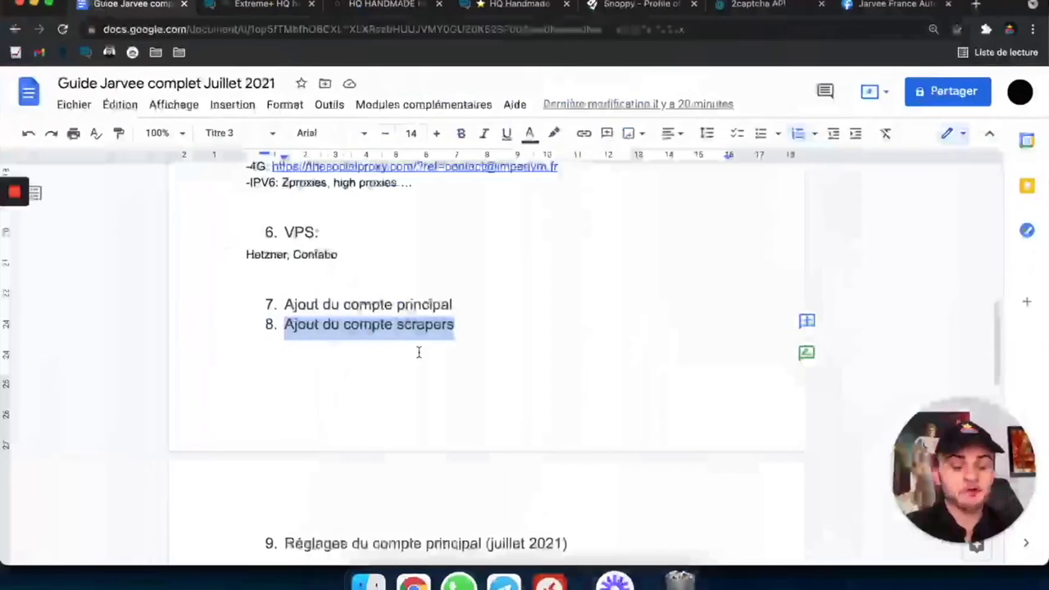
Step: In the Google Docs guide, review the section 9 heading on main account settings and the section 8 heading on adding scraper accounts
scroll(416, 349, "down", 3)
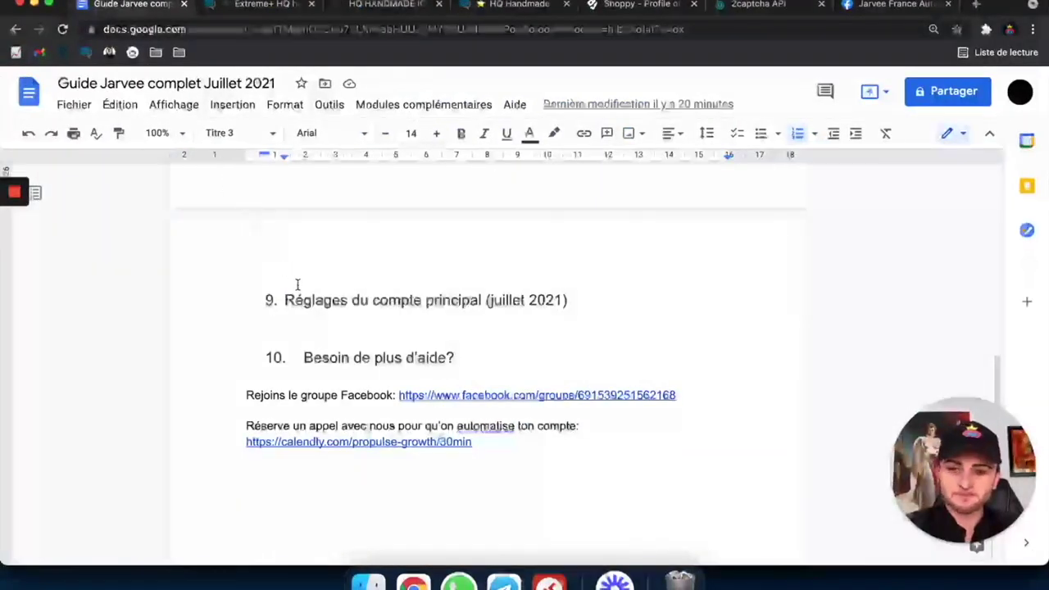
left_click_drag(289, 300, 578, 300)
left_click(574, 300)
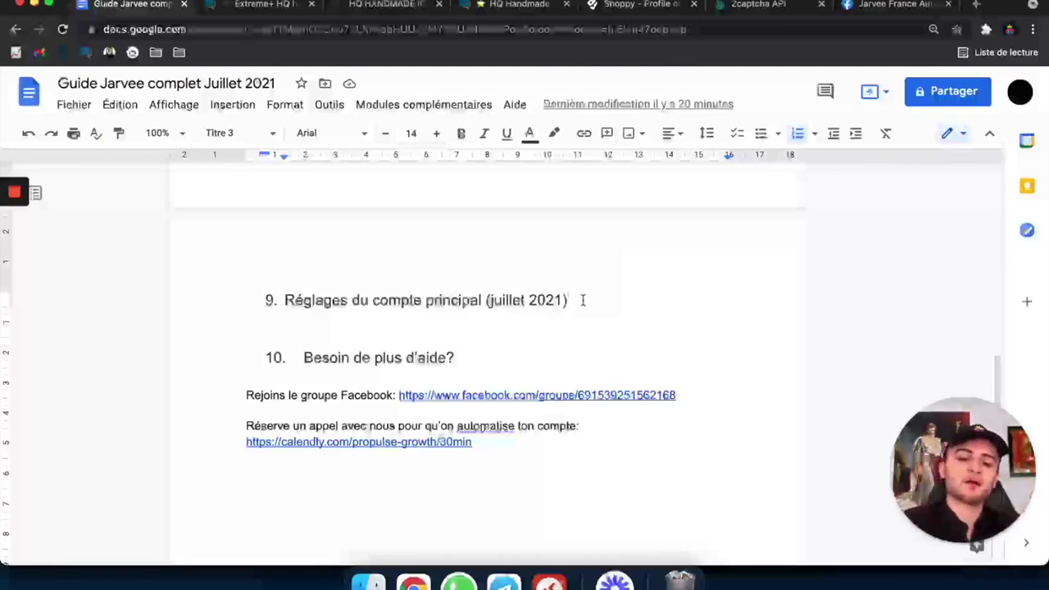
left_click_drag(579, 300, 286, 300)
scroll(328, 328, "up", 3)
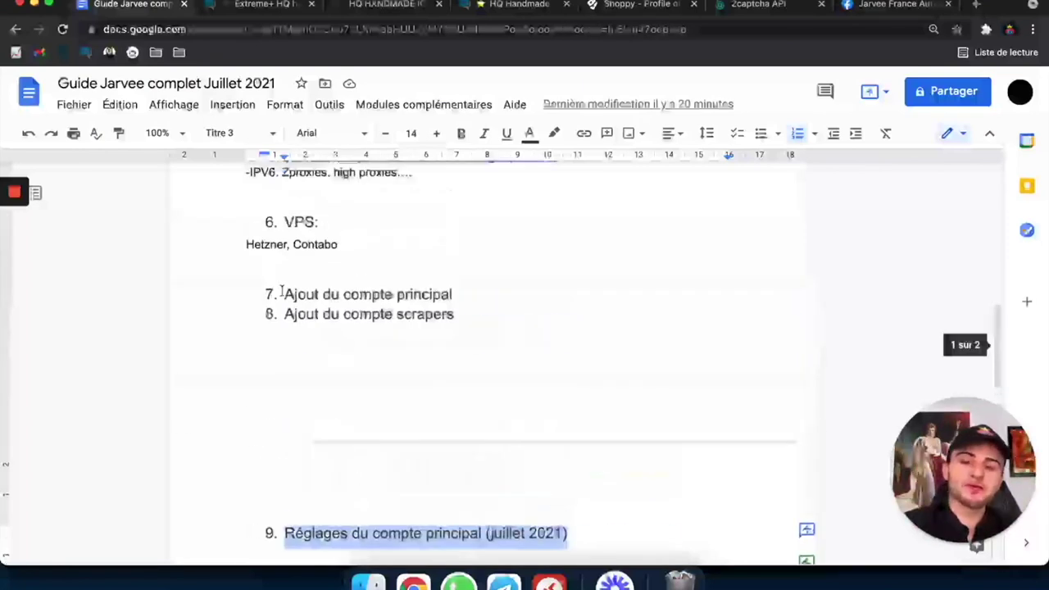
left_click_drag(284, 314, 463, 315)
Step: Switch to Jarvee, check the scraper profiles' statuses in the accounts list, and reopen the delayed scraper profile's settings
left_click(549, 582)
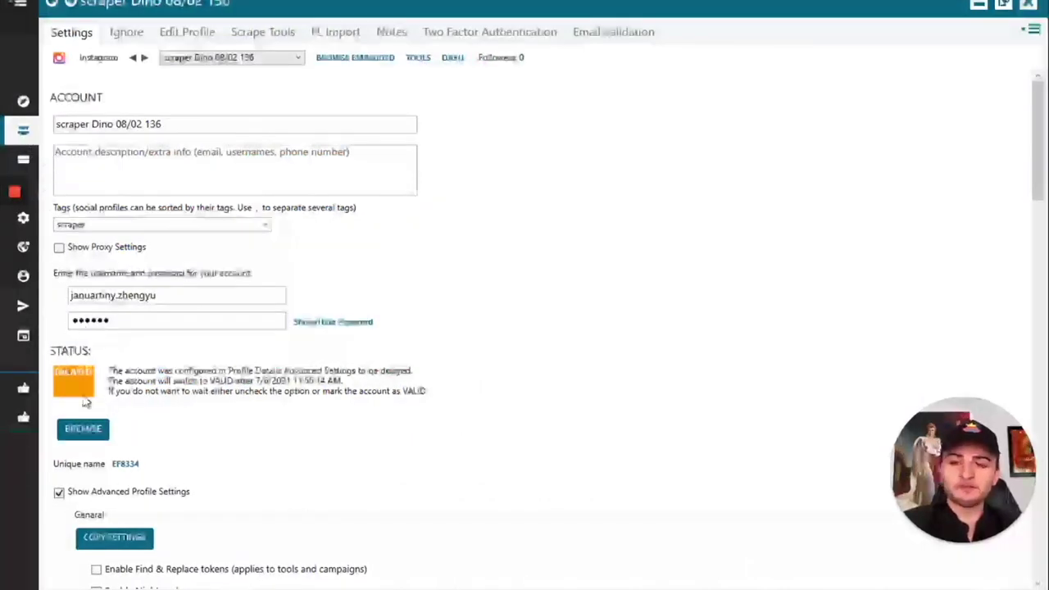
left_click(23, 133)
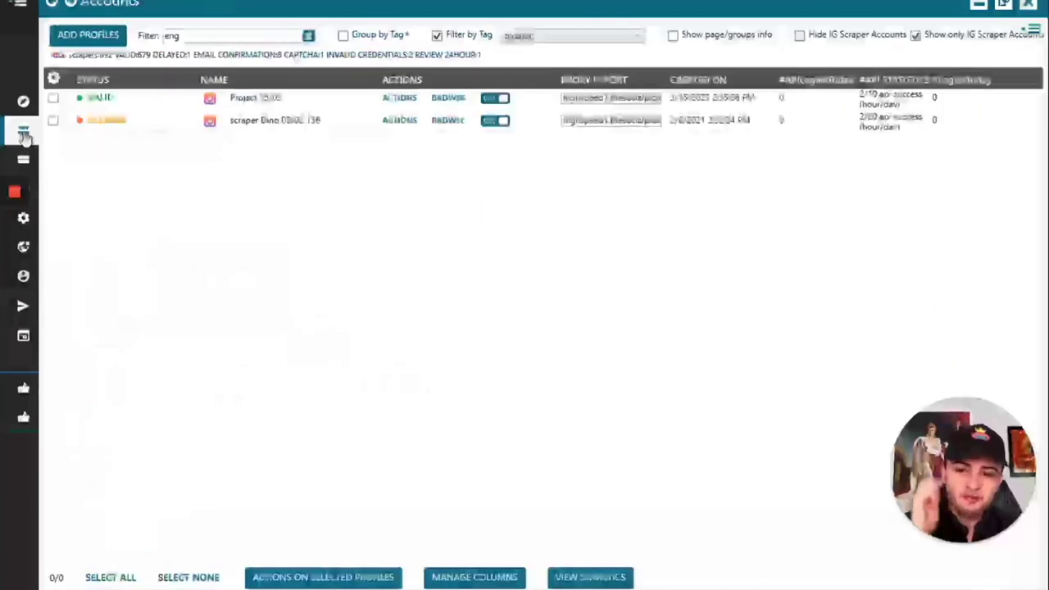
mouse_move(114, 120)
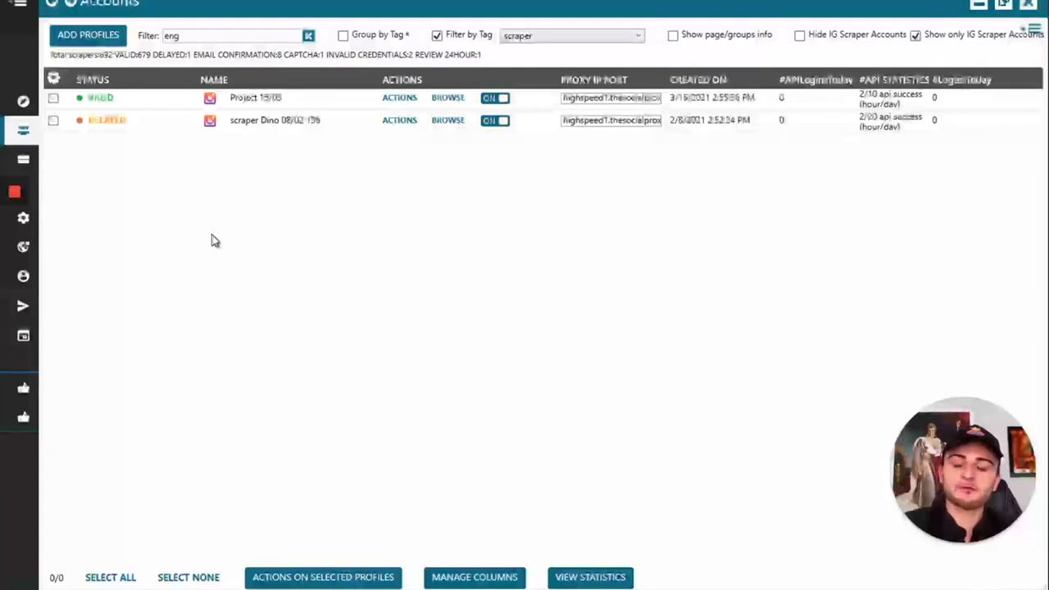
double_click(296, 122)
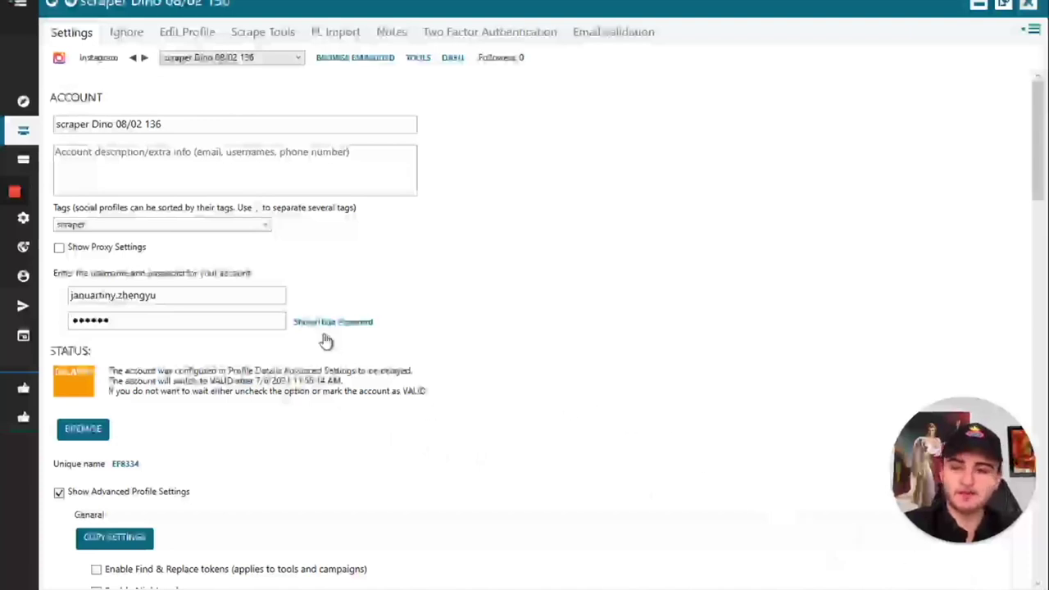
scroll(336, 351, "down", 3)
scroll(358, 332, "up", 3)
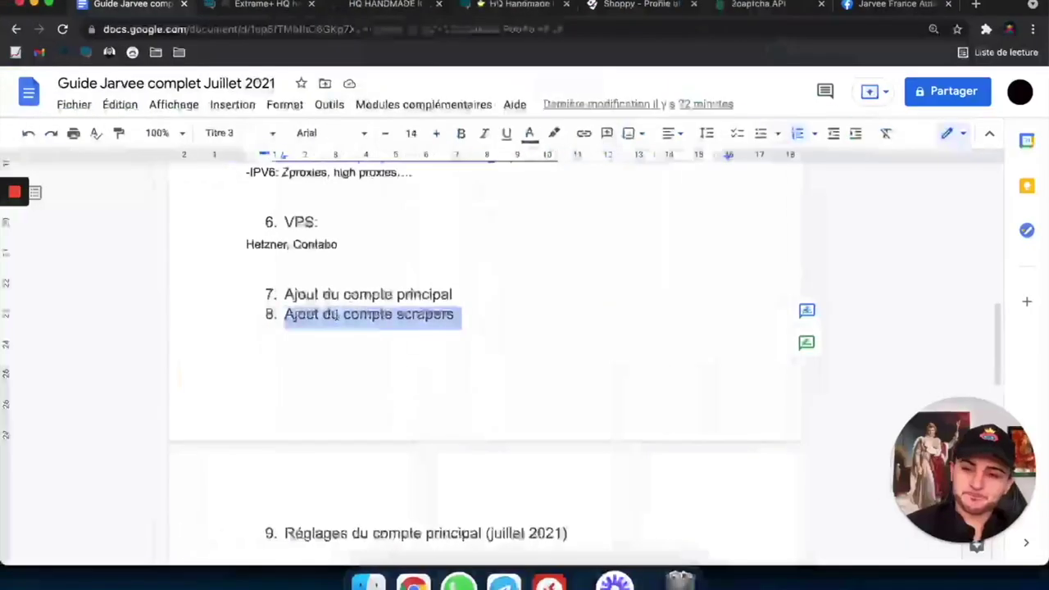
Step: Go to the guide's "Besoin de plus d'aide?" section and open its Facebook group link
scroll(407, 327, "down", 5)
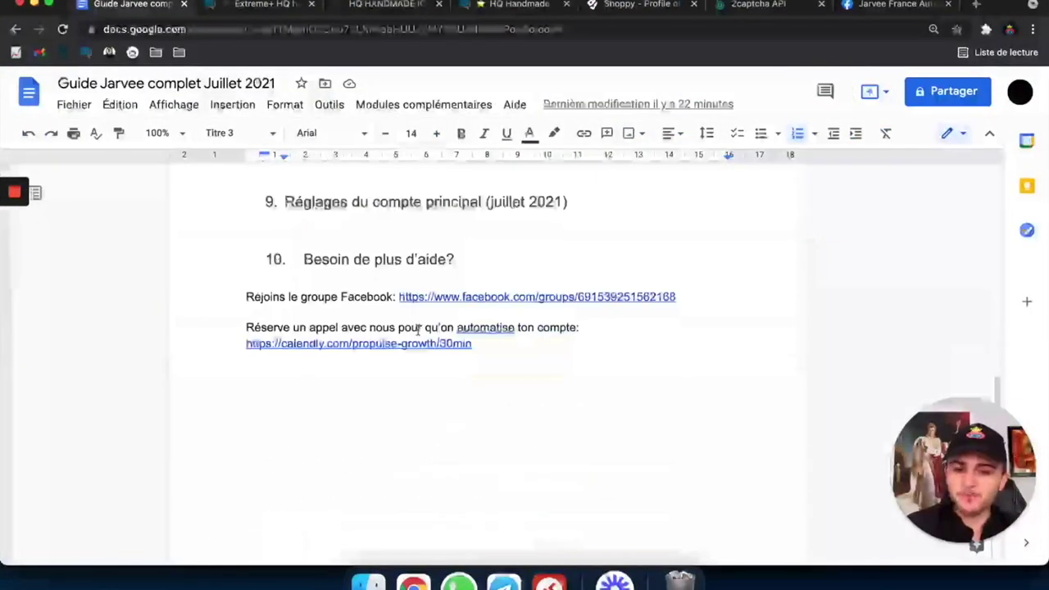
left_click_drag(301, 259, 457, 259)
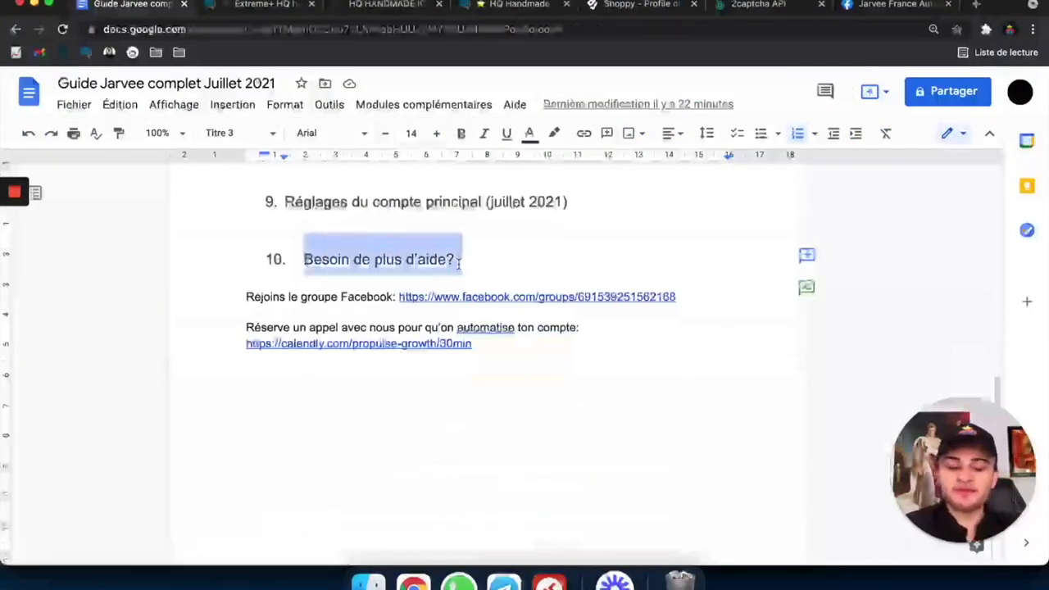
left_click(458, 261)
left_click(423, 297)
left_click(492, 342)
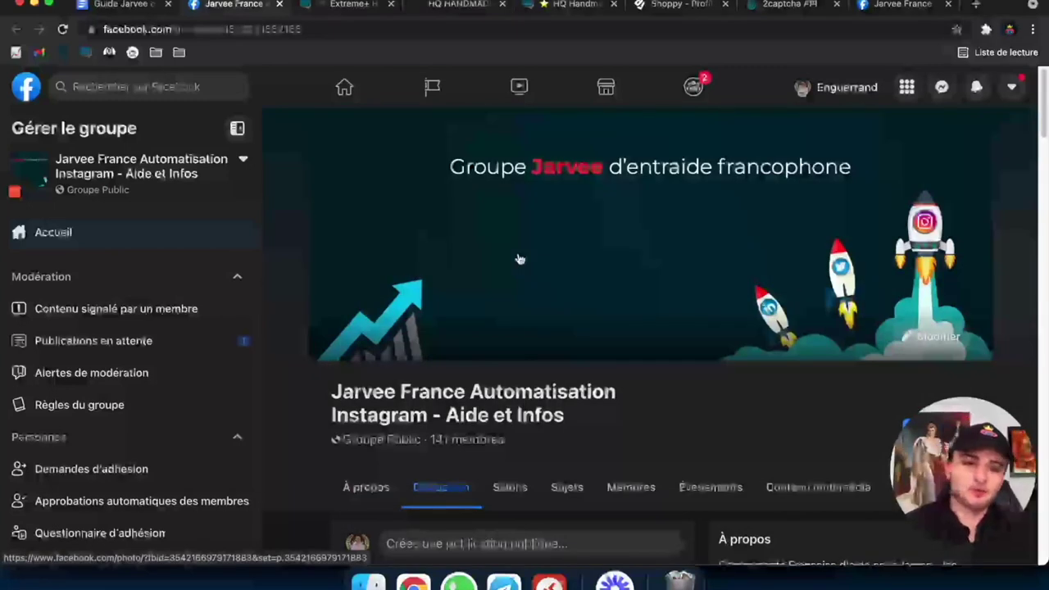
Step: Look over the Jarvee France Facebook group's member count, description and newest discussion post
left_click_drag(429, 440, 503, 440)
left_click(503, 440)
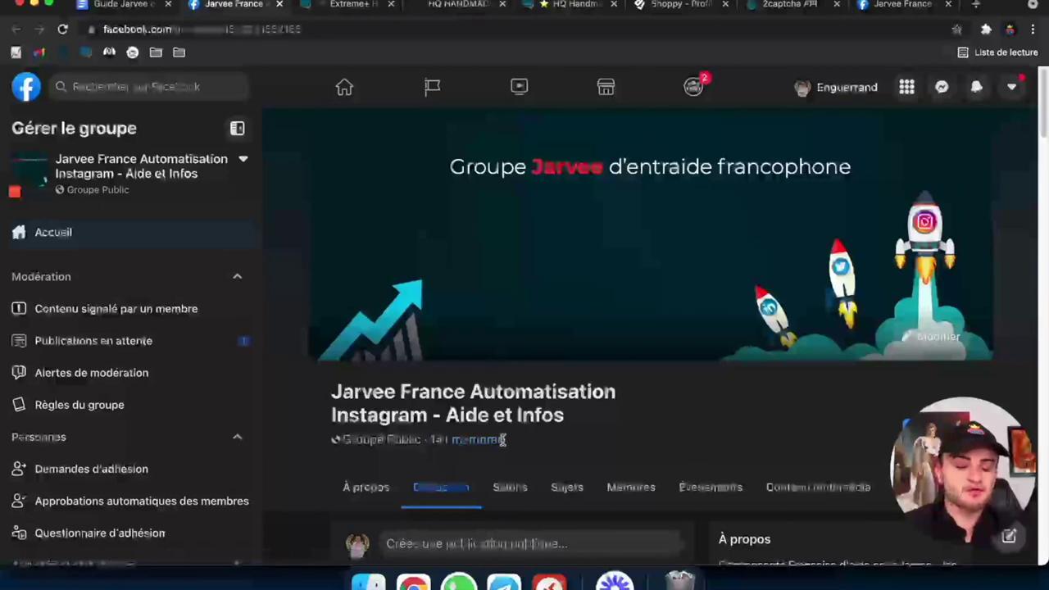
scroll(451, 410, "down", 3)
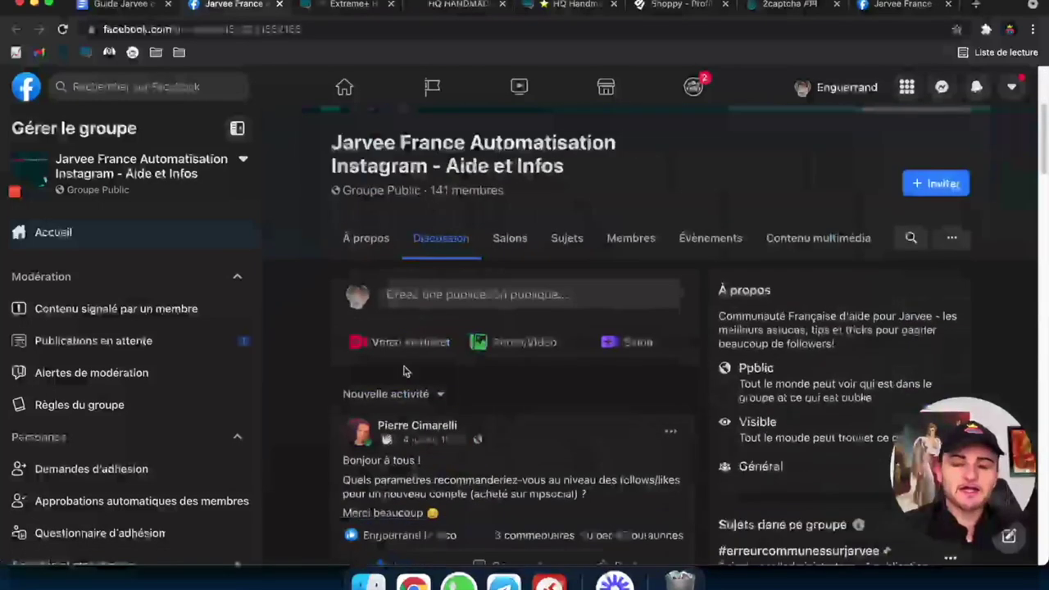
scroll(375, 392, "down", 3)
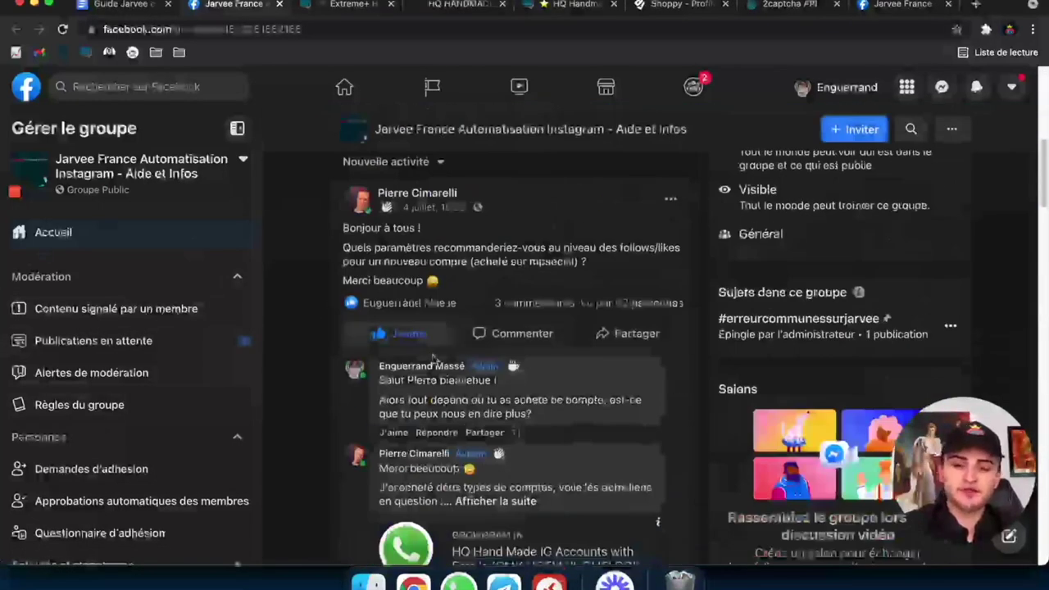
scroll(447, 361, "up", 2)
scroll(447, 362, "up", 2)
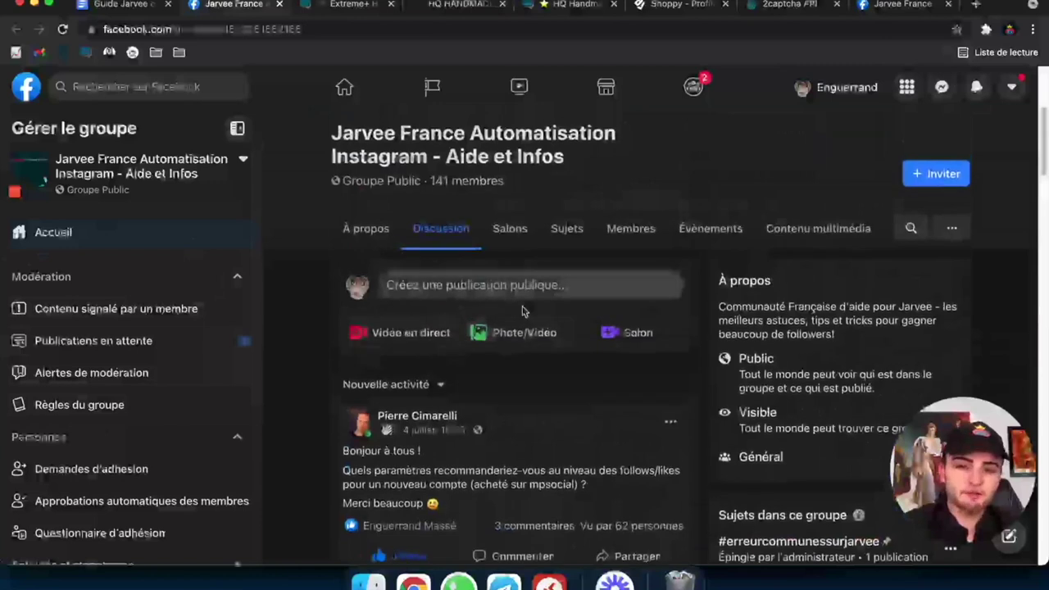
Step: Read through the members' questions and admin replies in the group's discussion feed, and return to the Jarvee guide document
scroll(350, 334, "down", 3)
left_click_drag(492, 368, 393, 354)
left_click(397, 354)
scroll(397, 354, "down", 6)
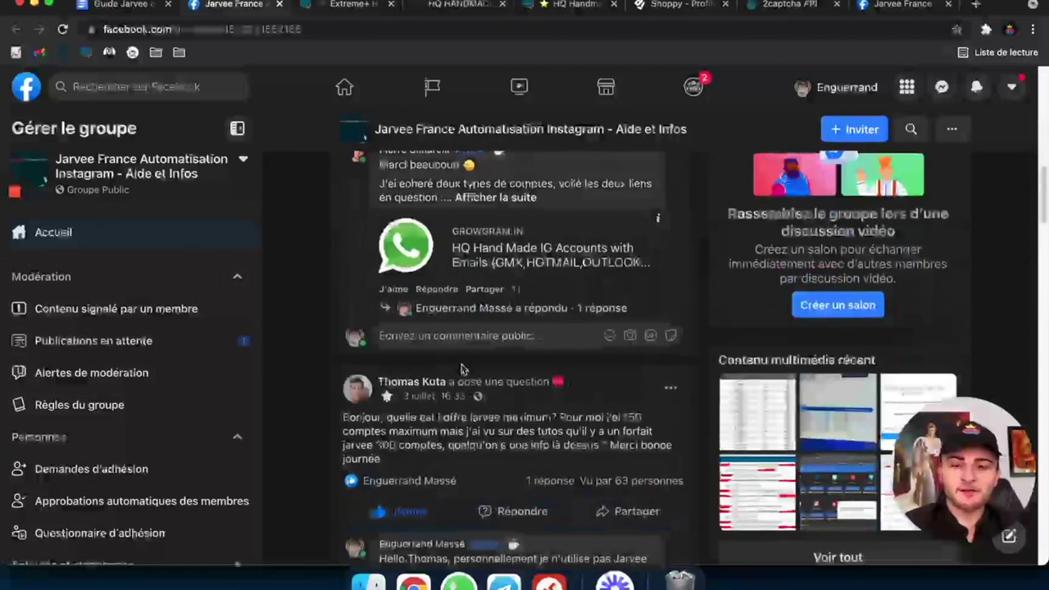
left_click_drag(418, 303, 465, 348)
scroll(466, 349, "down", 2)
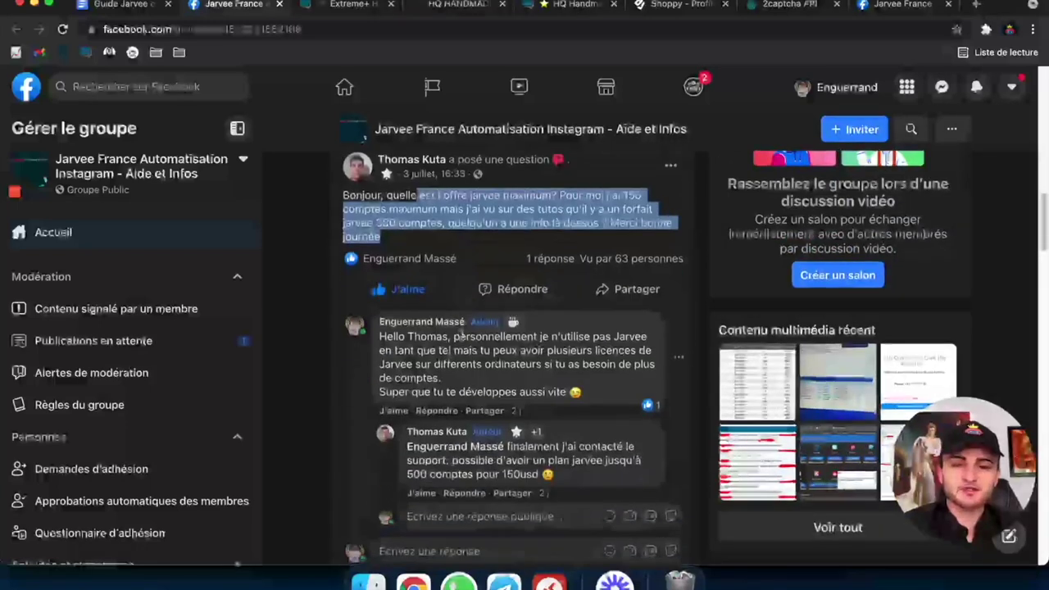
mouse_move(461, 327)
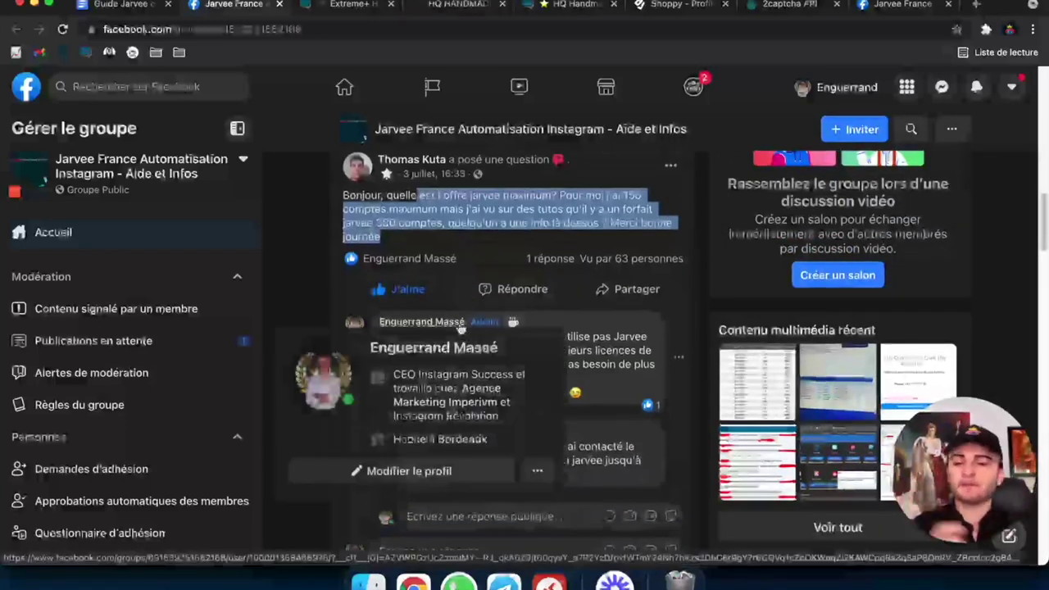
left_click(485, 228)
scroll(485, 226, "down", 8)
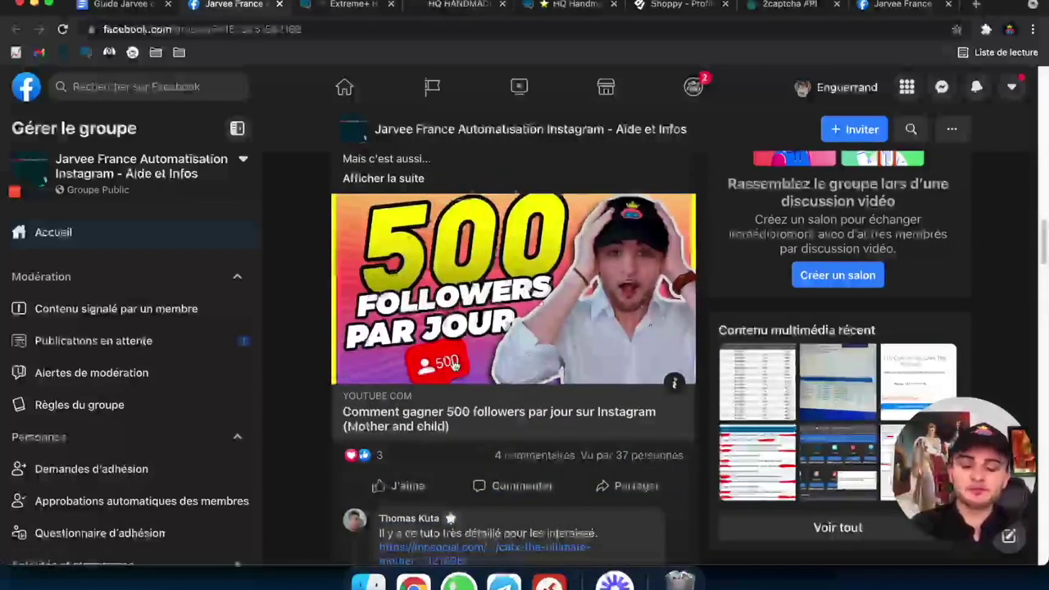
scroll(386, 310, "down", 3)
scroll(368, 354, "down", 3)
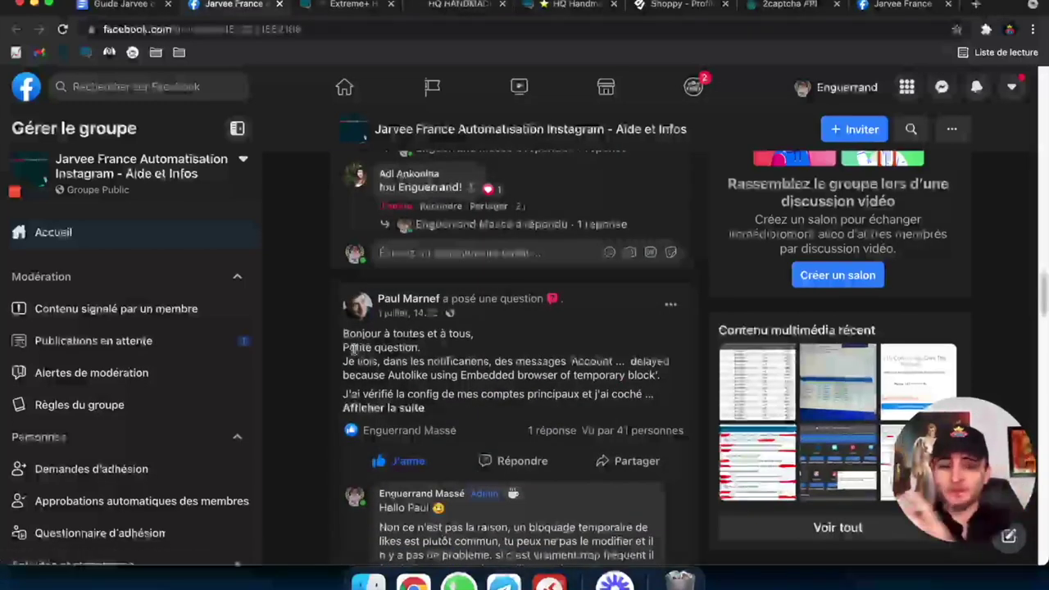
scroll(369, 353, "down", 3)
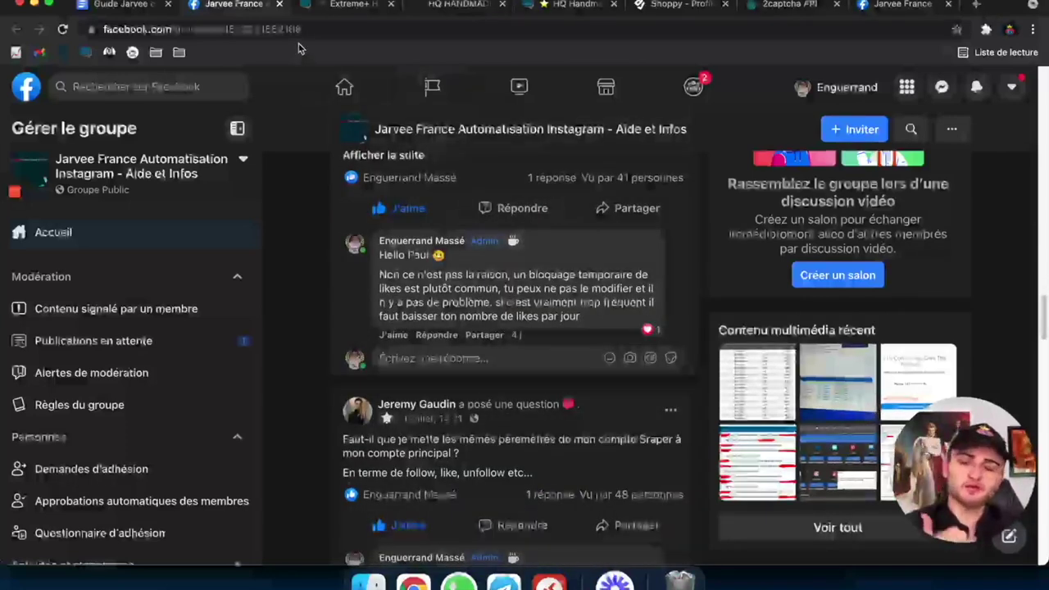
scroll(422, 262, "up", 15)
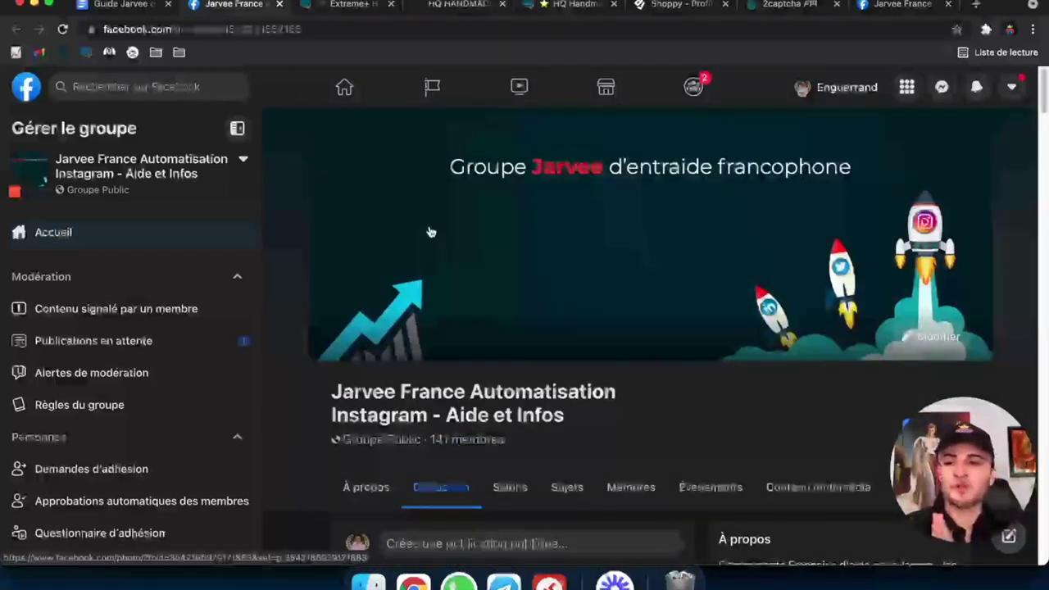
left_click(156, 14)
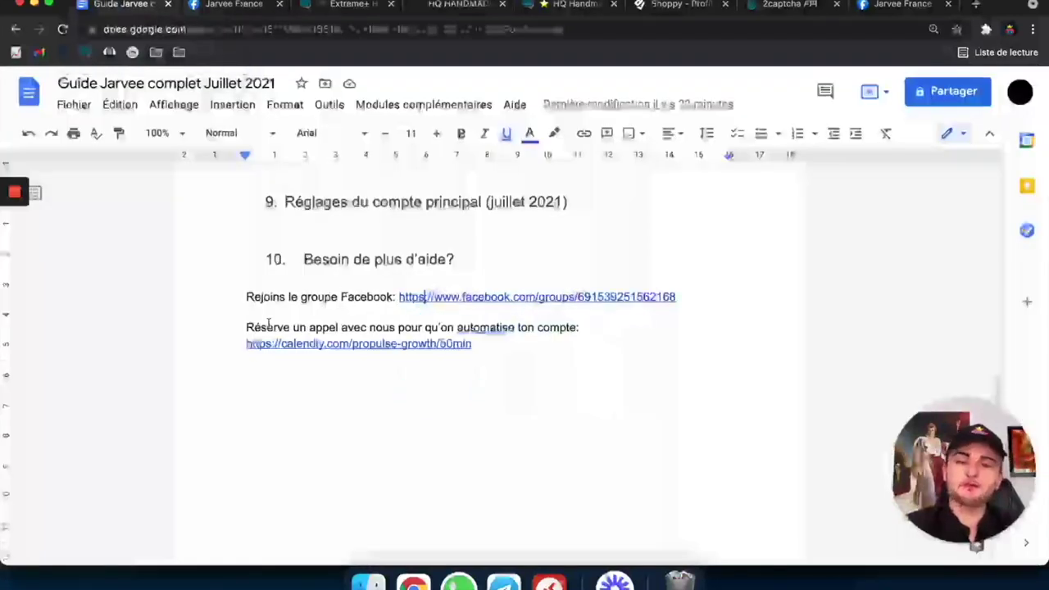